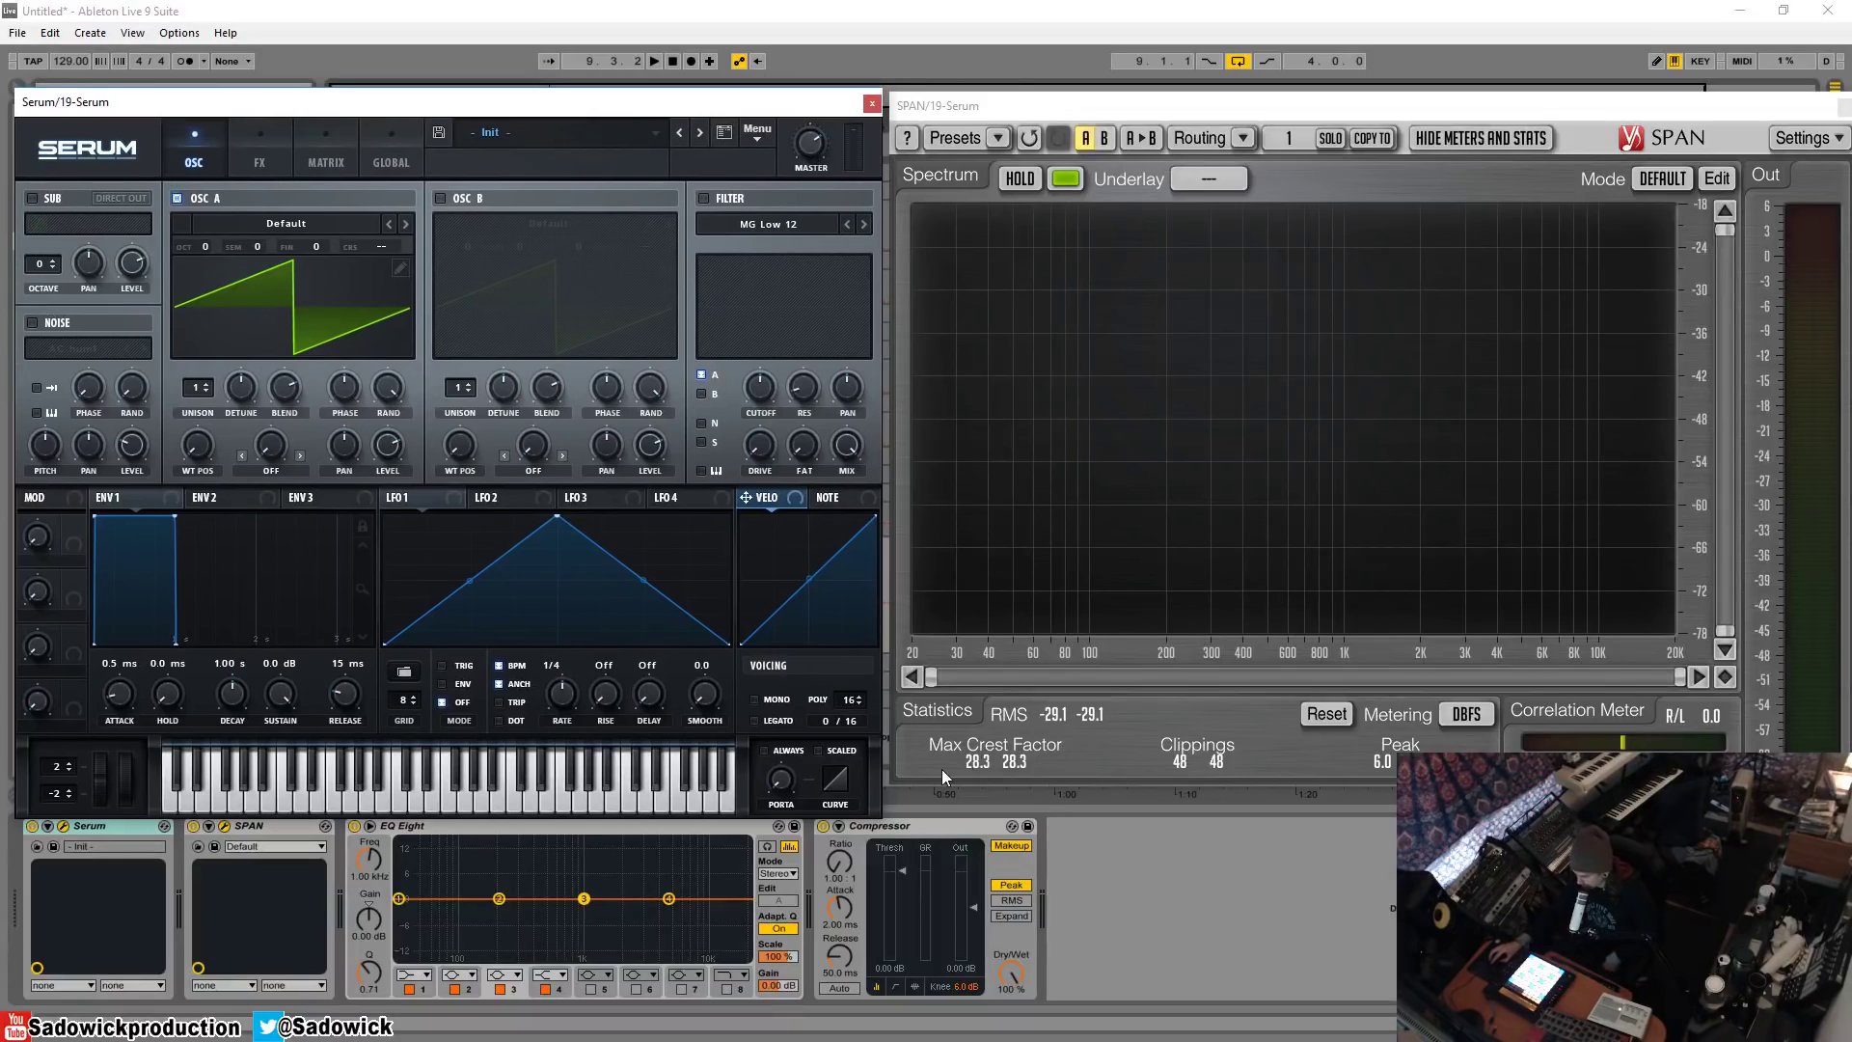
pyautogui.click(399, 150)
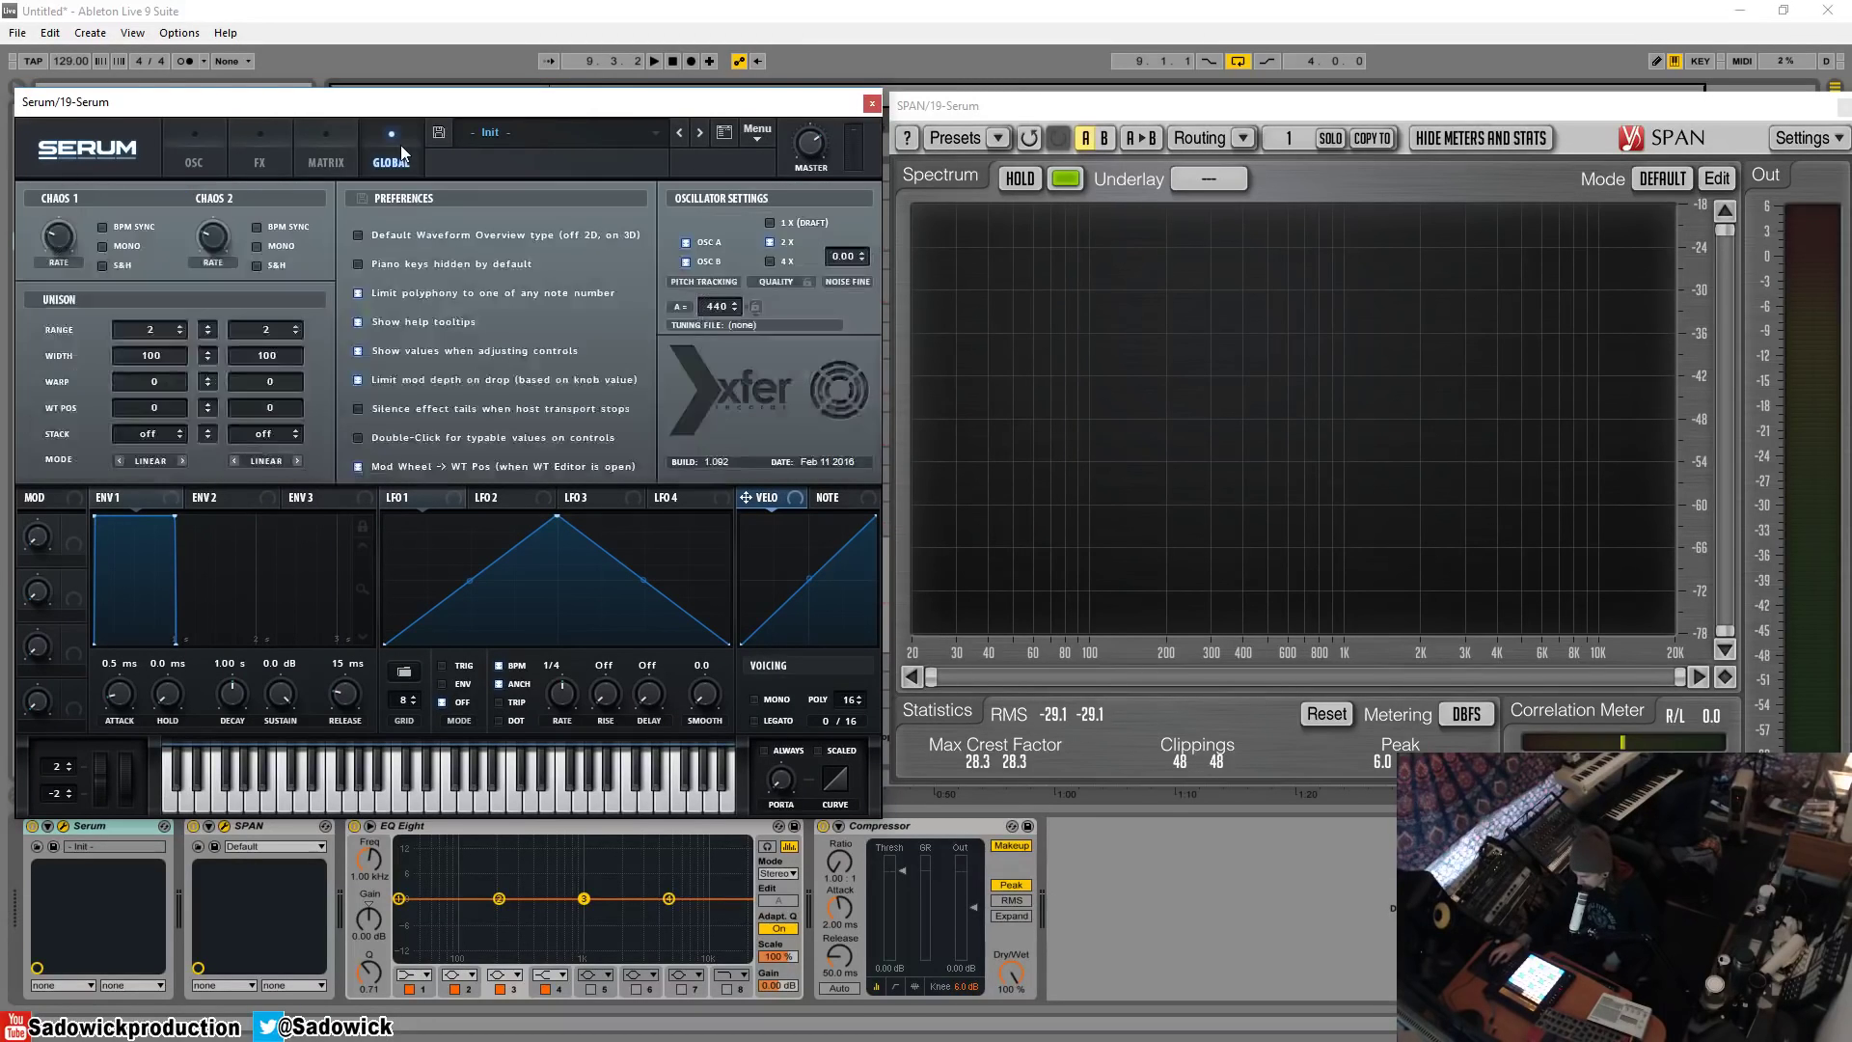
pyautogui.click(193, 160)
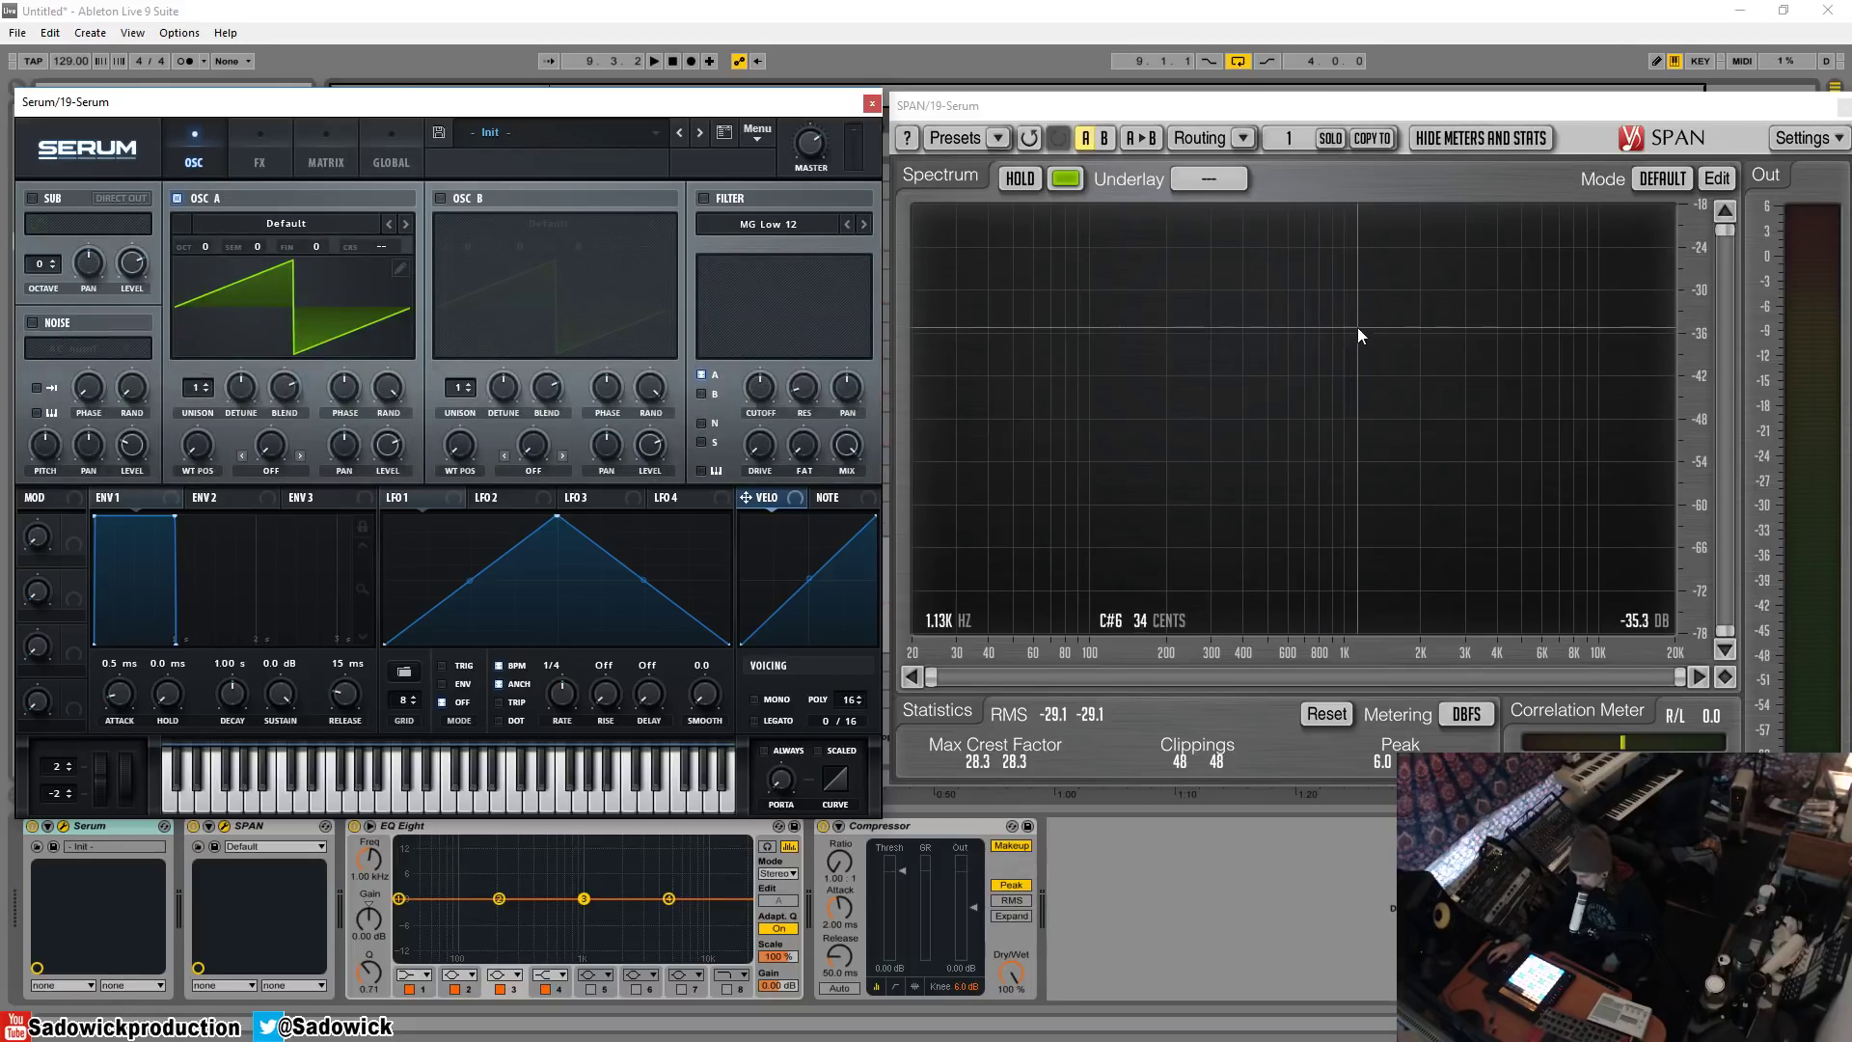
pyautogui.moveTo(365, 116); pyautogui.dragTo(368, 113)
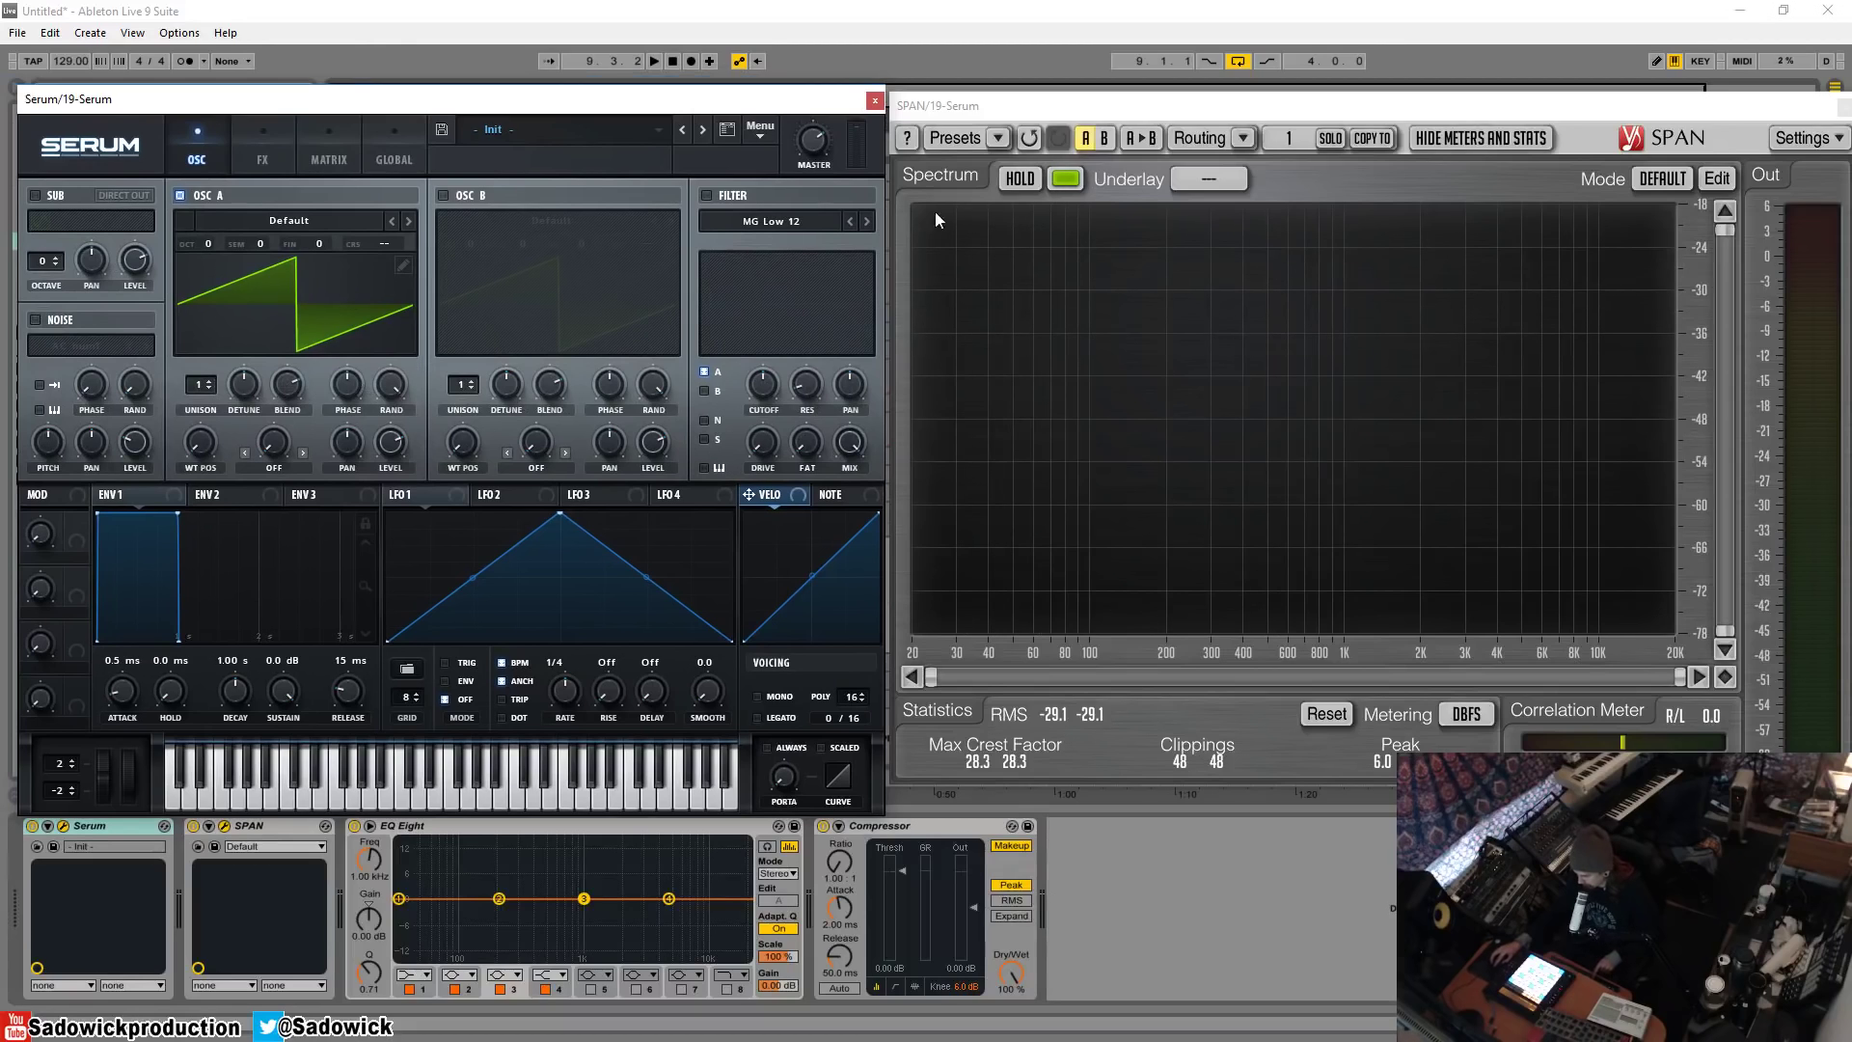
# - Play the default saw wave and hold its spectrum in SPAN to examine the harmonics, releasing the hold when finished
pyautogui.press('space')
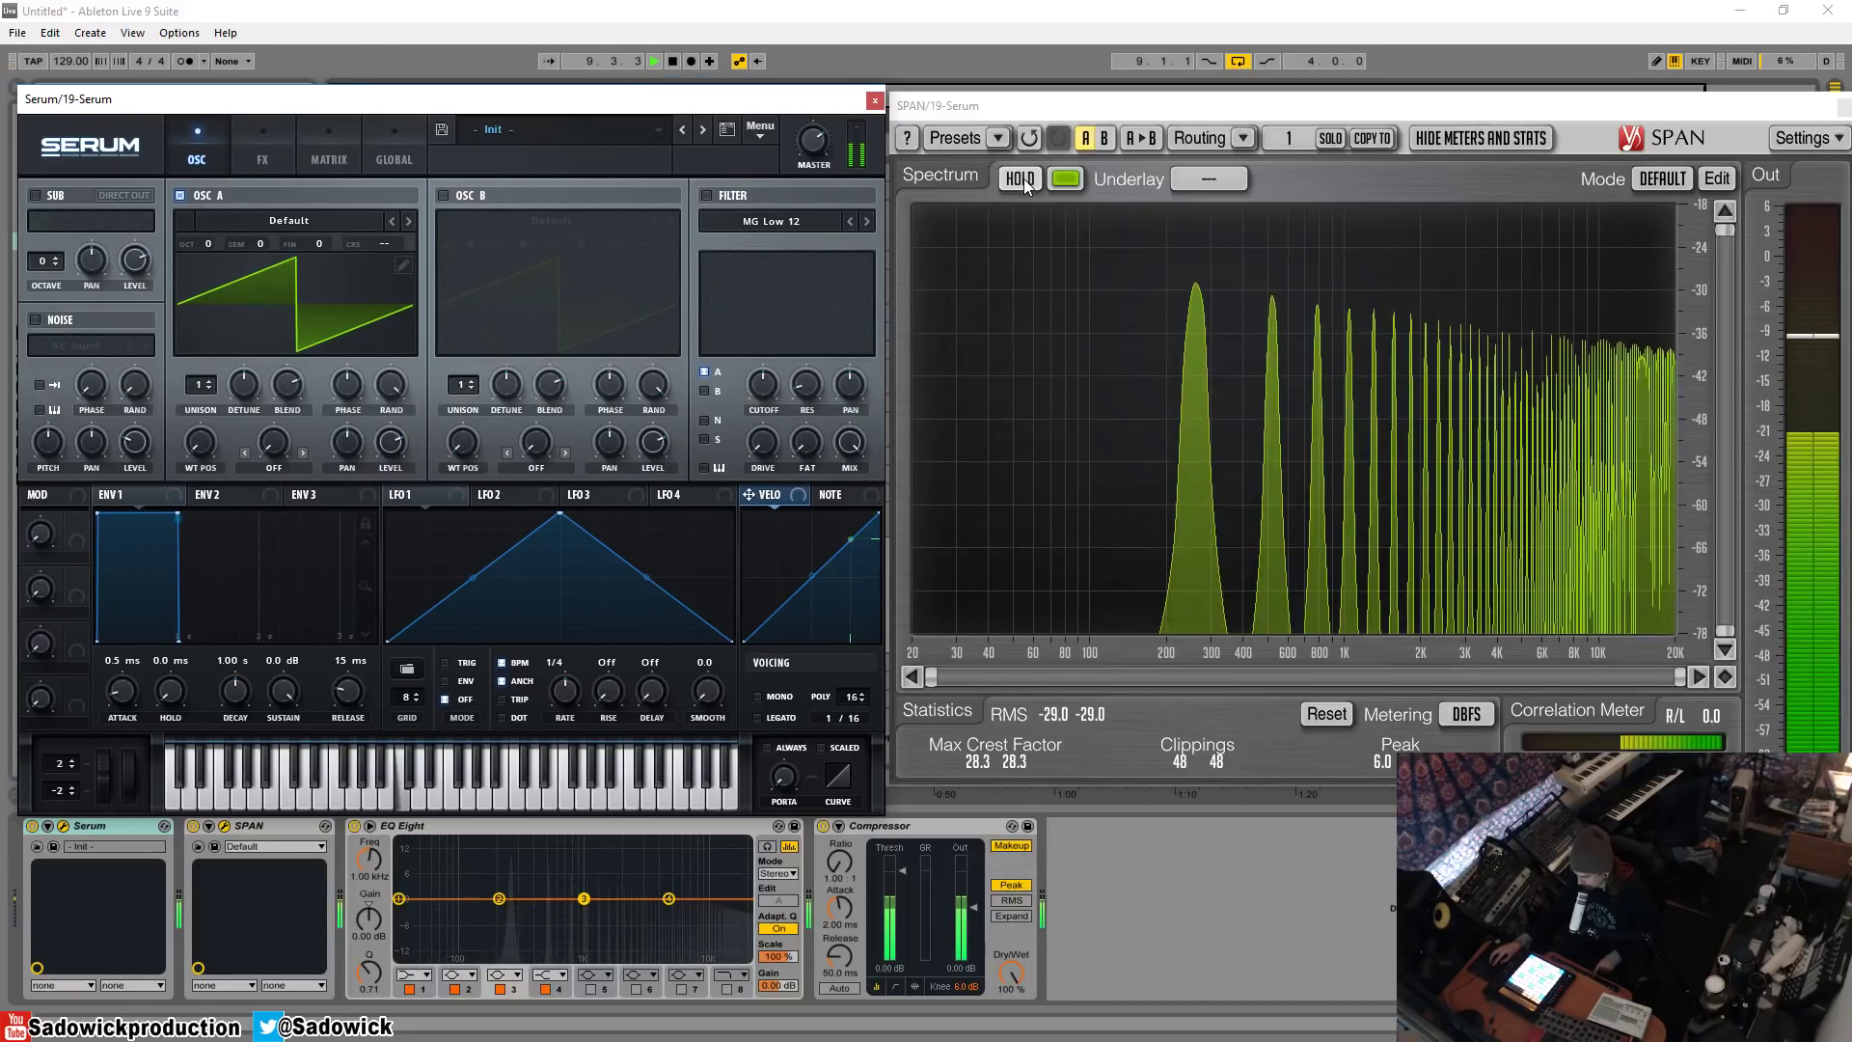
pyautogui.click(1022, 178)
pyautogui.press('space')
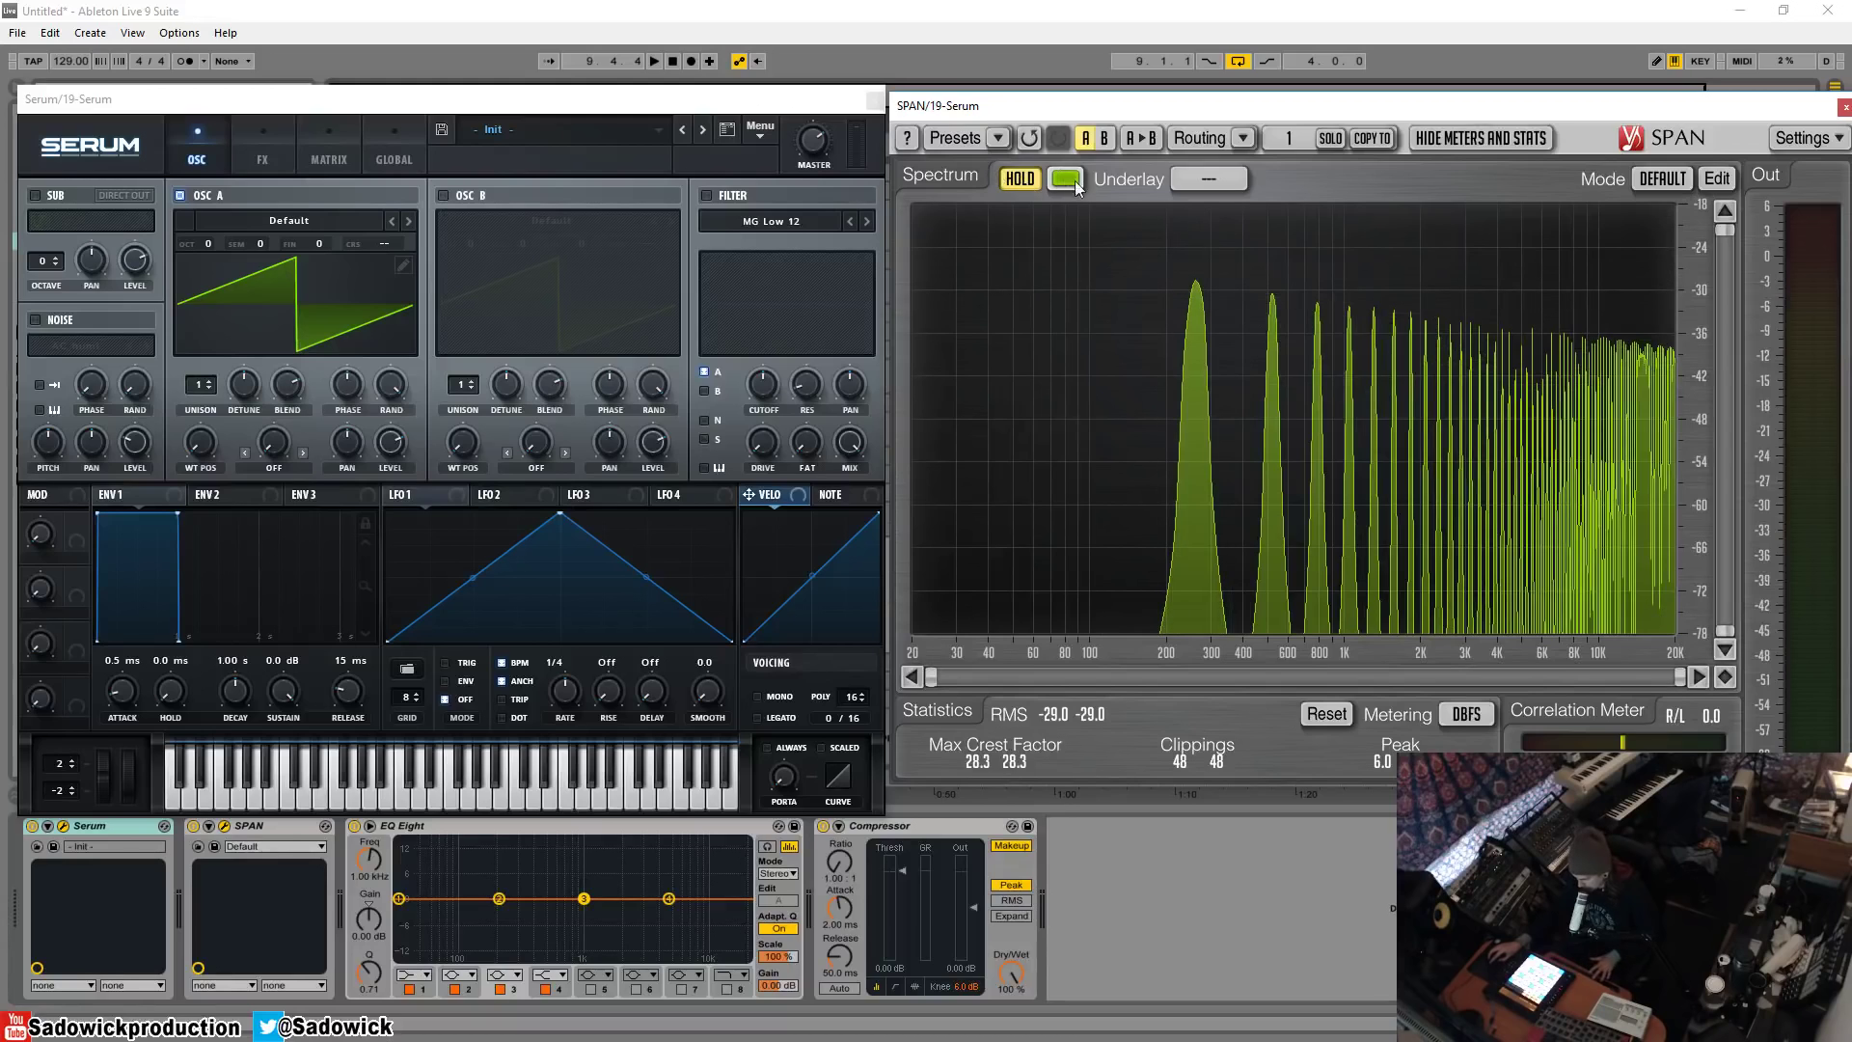
pyautogui.click(1021, 181)
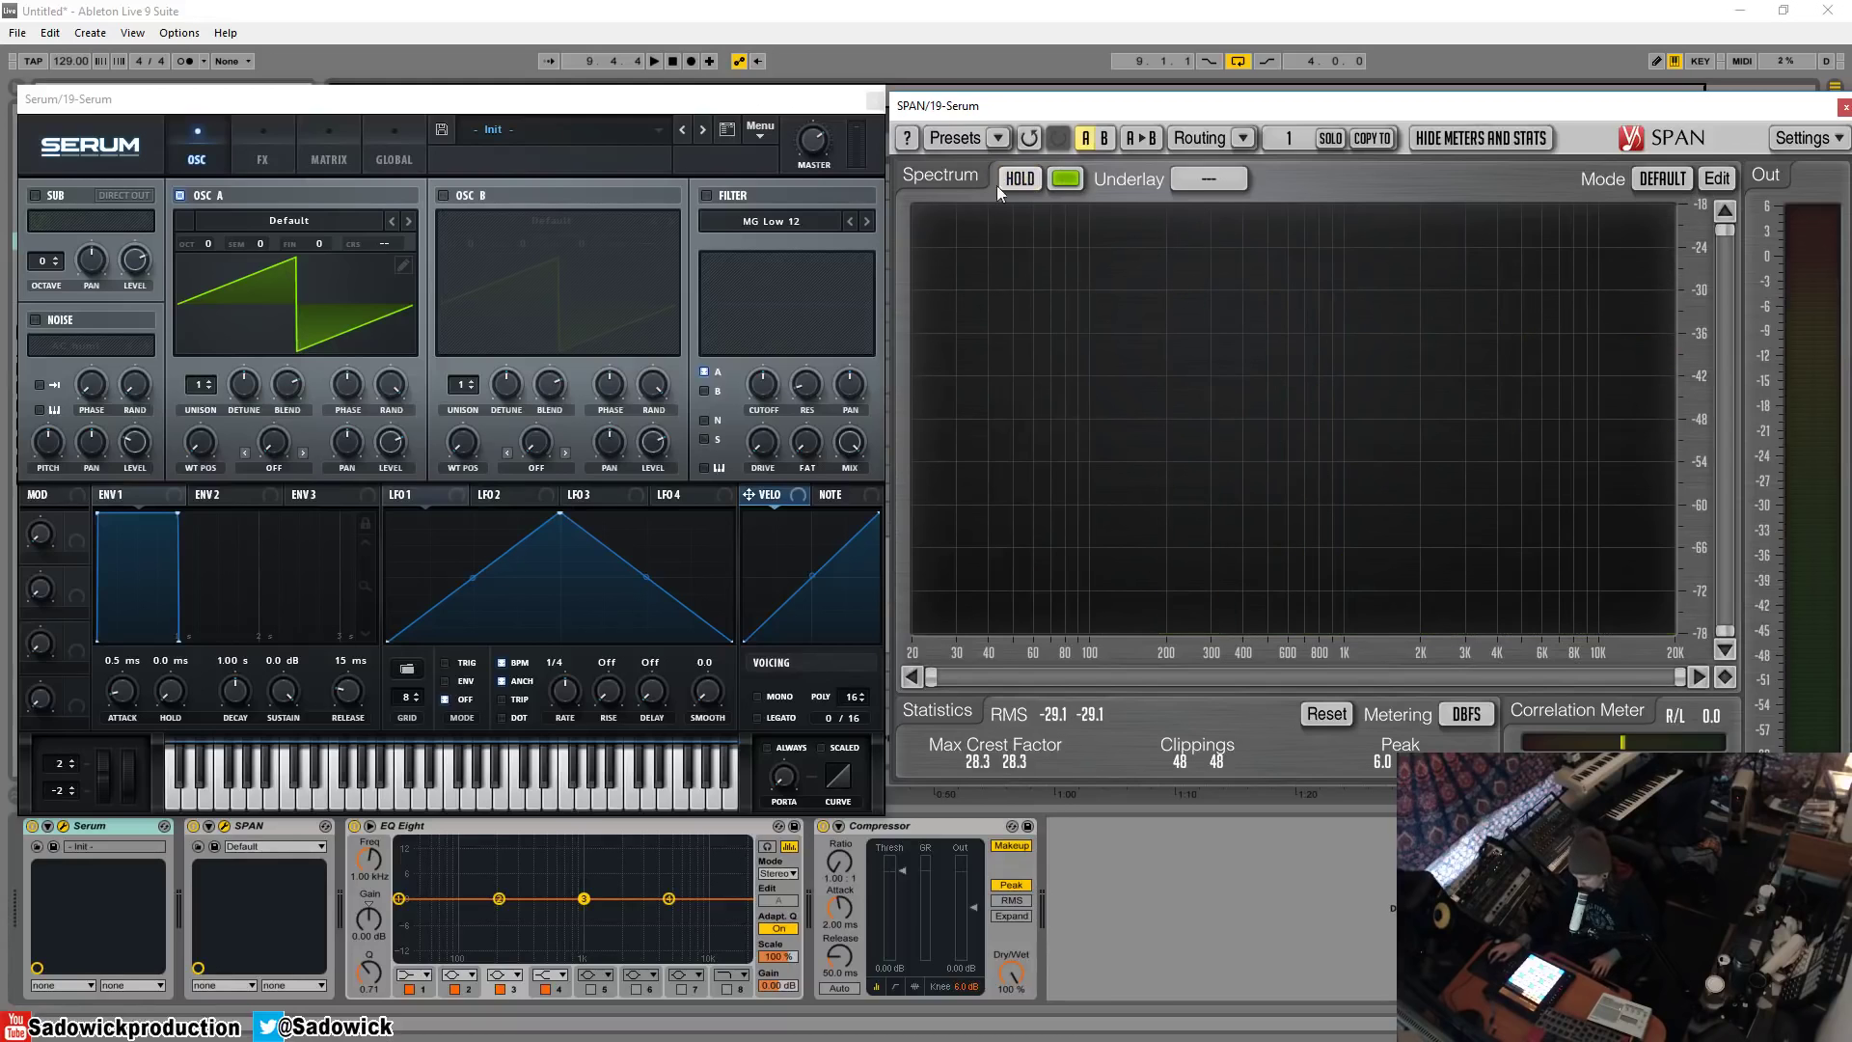
# - Replace oscillator A's saw waveform with the preset single-cycle sine formula in the wavetable editor, and close the editor
pyautogui.click(406, 266)
pyautogui.click(838, 642)
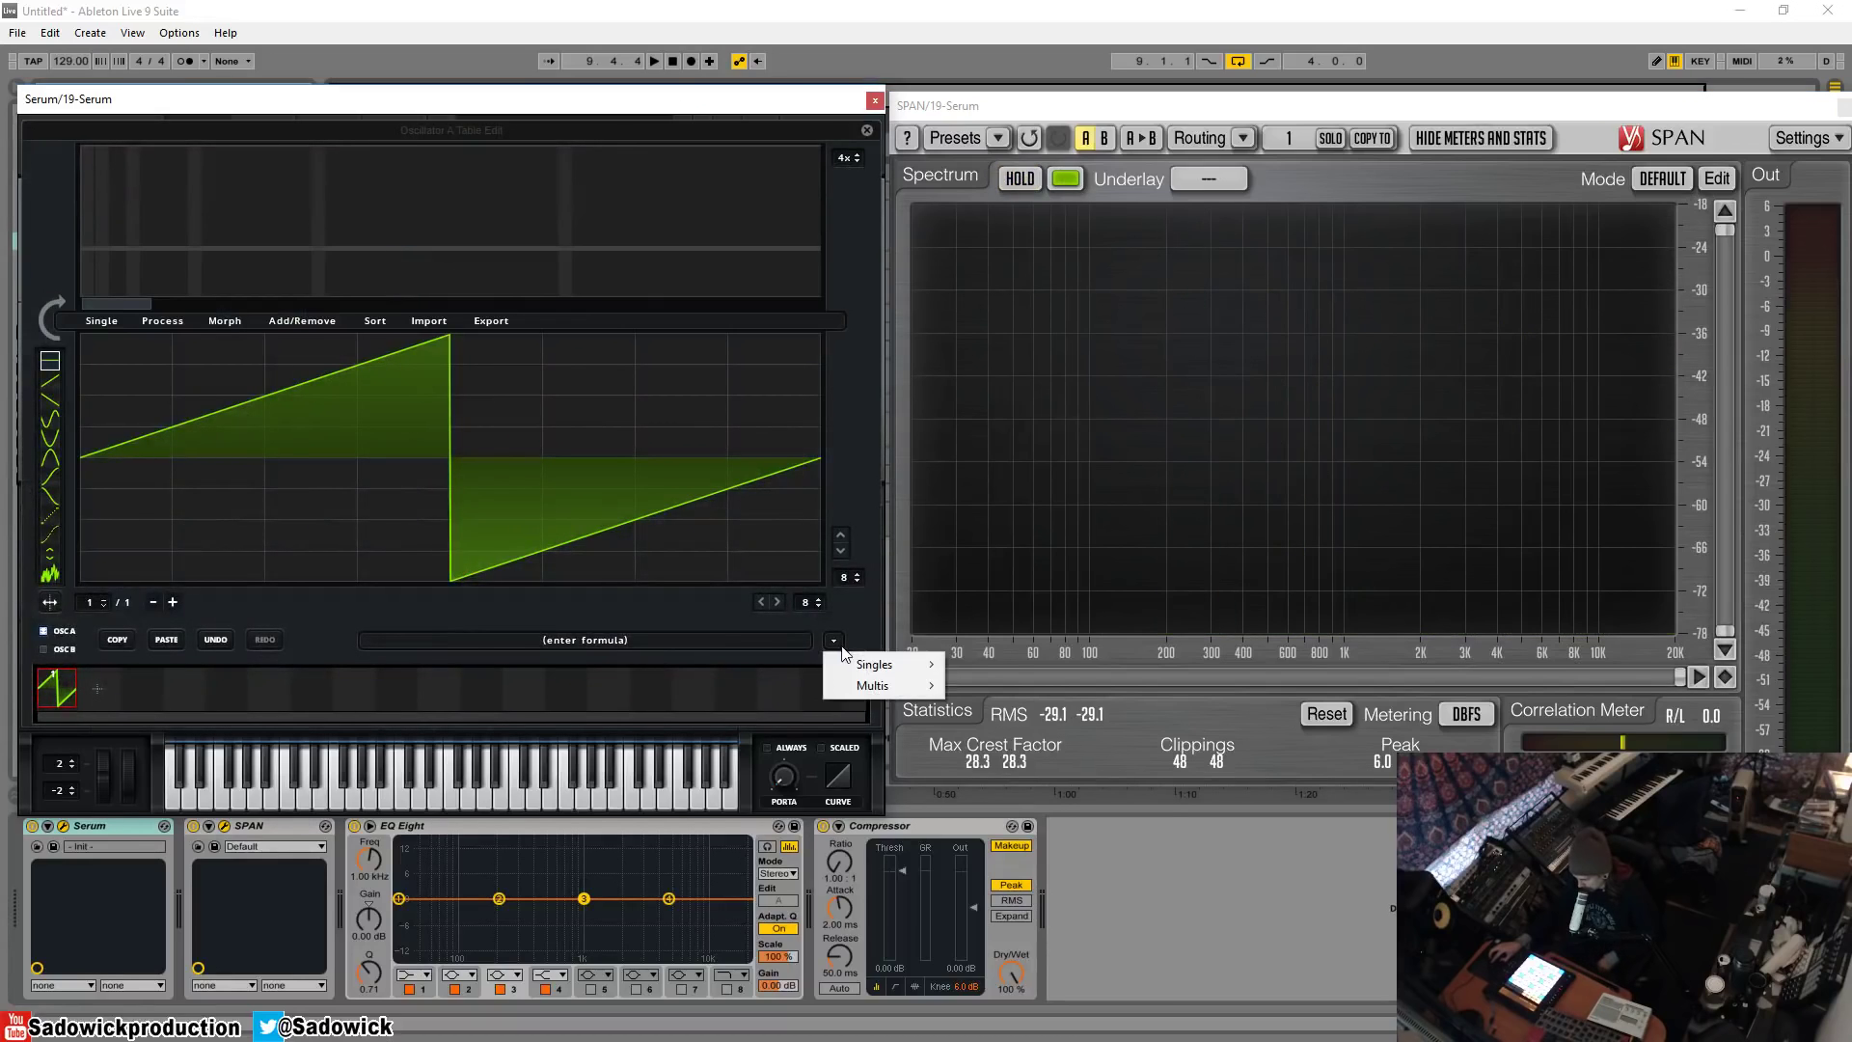
pyautogui.moveTo(873, 664)
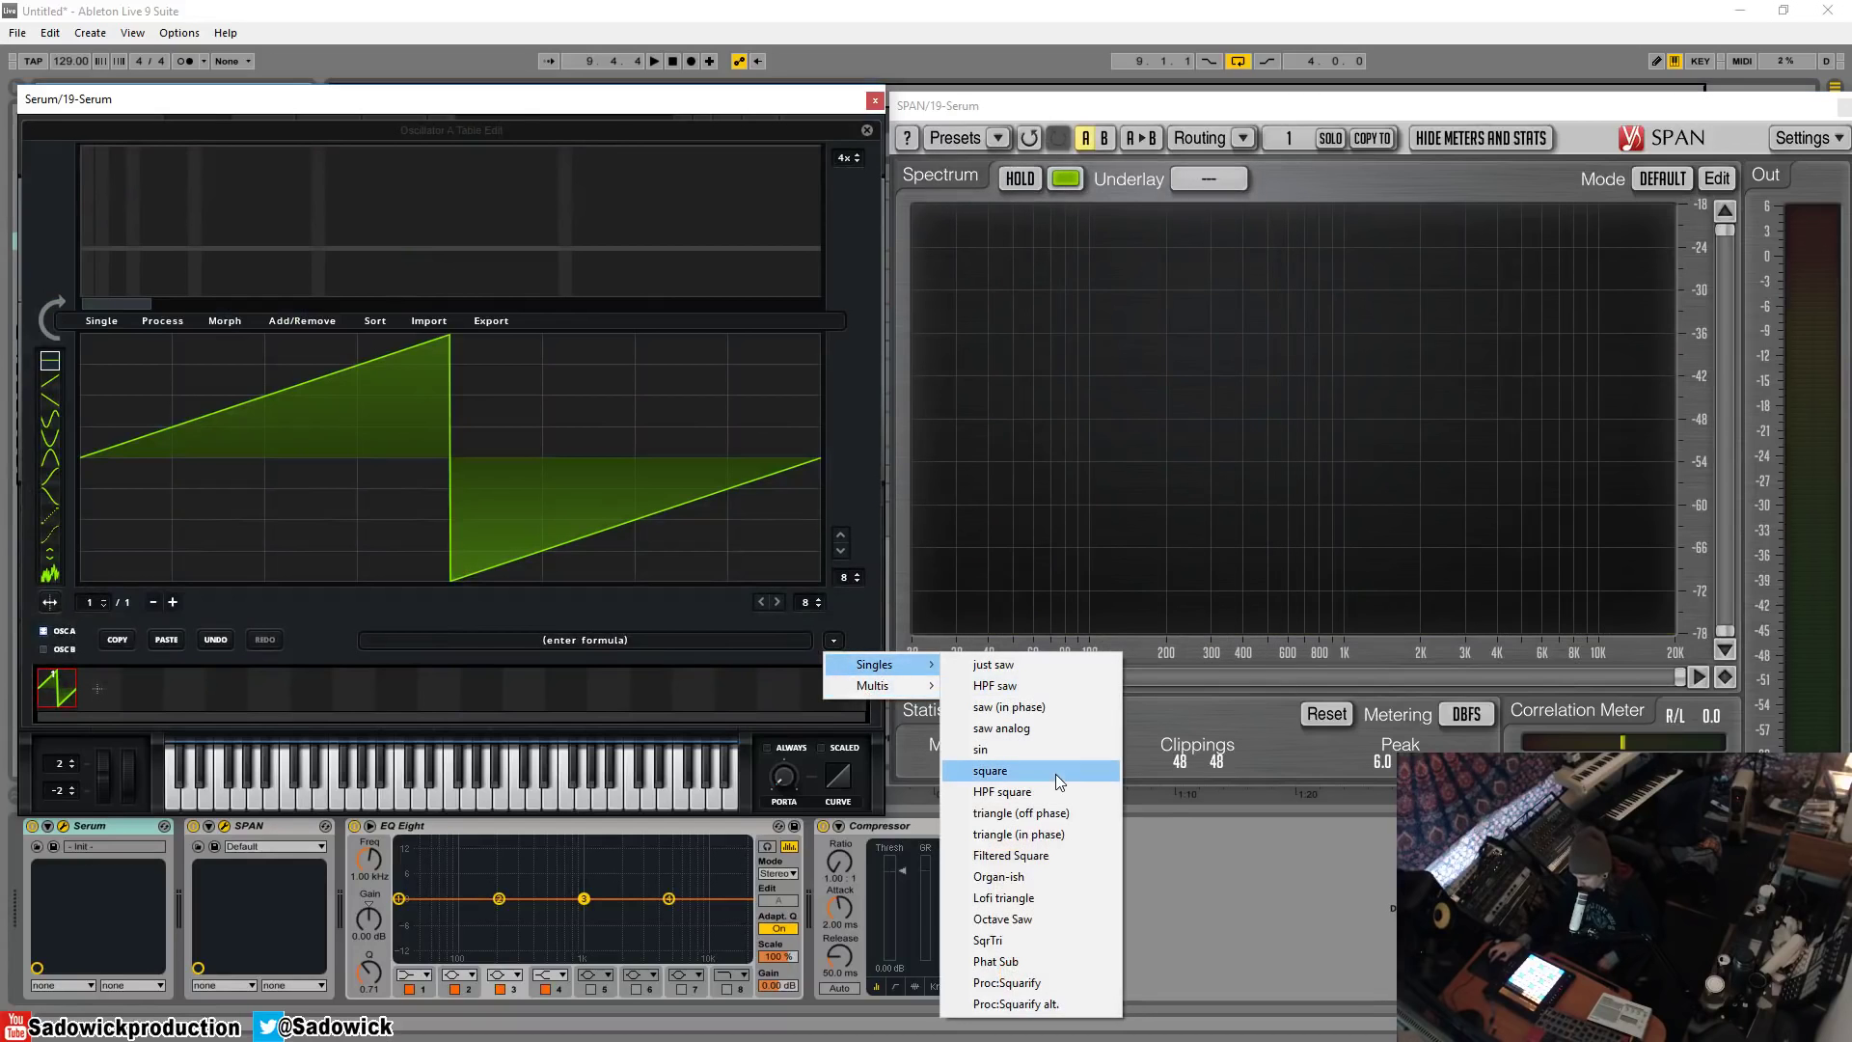
pyautogui.click(1046, 751)
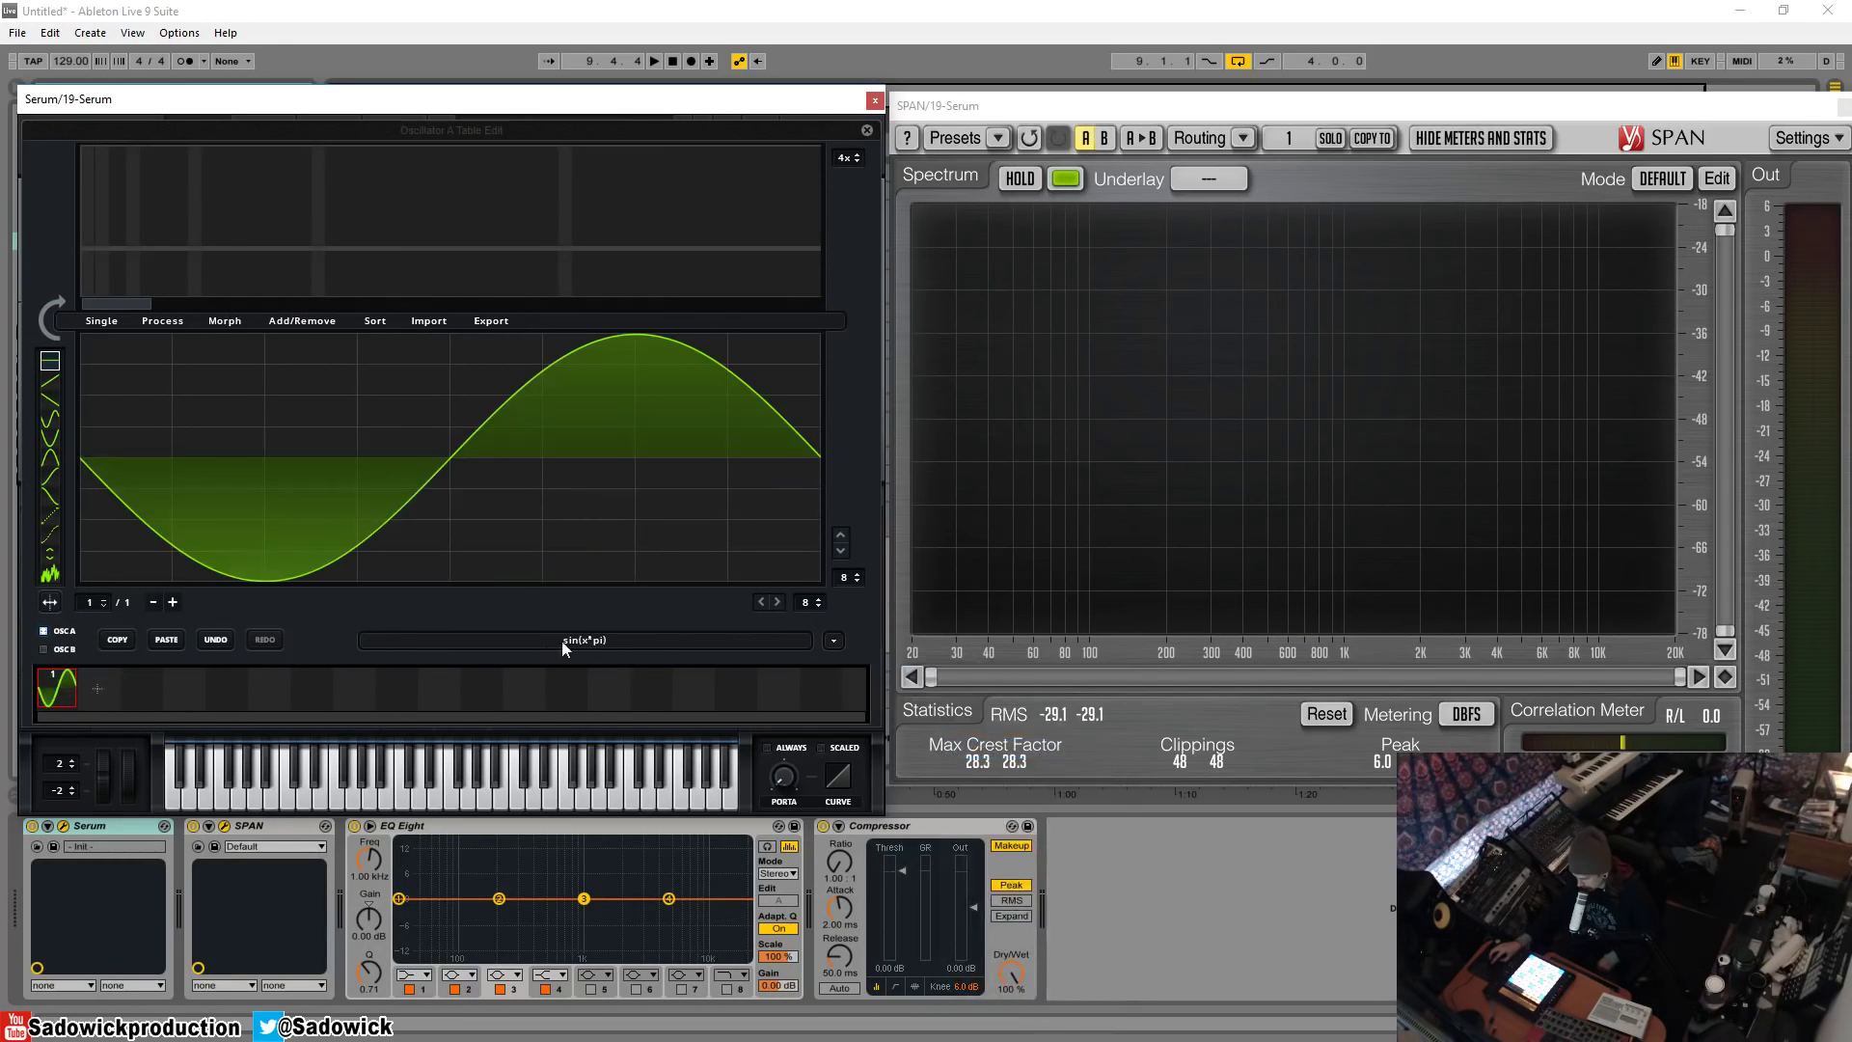
pyautogui.click(867, 130)
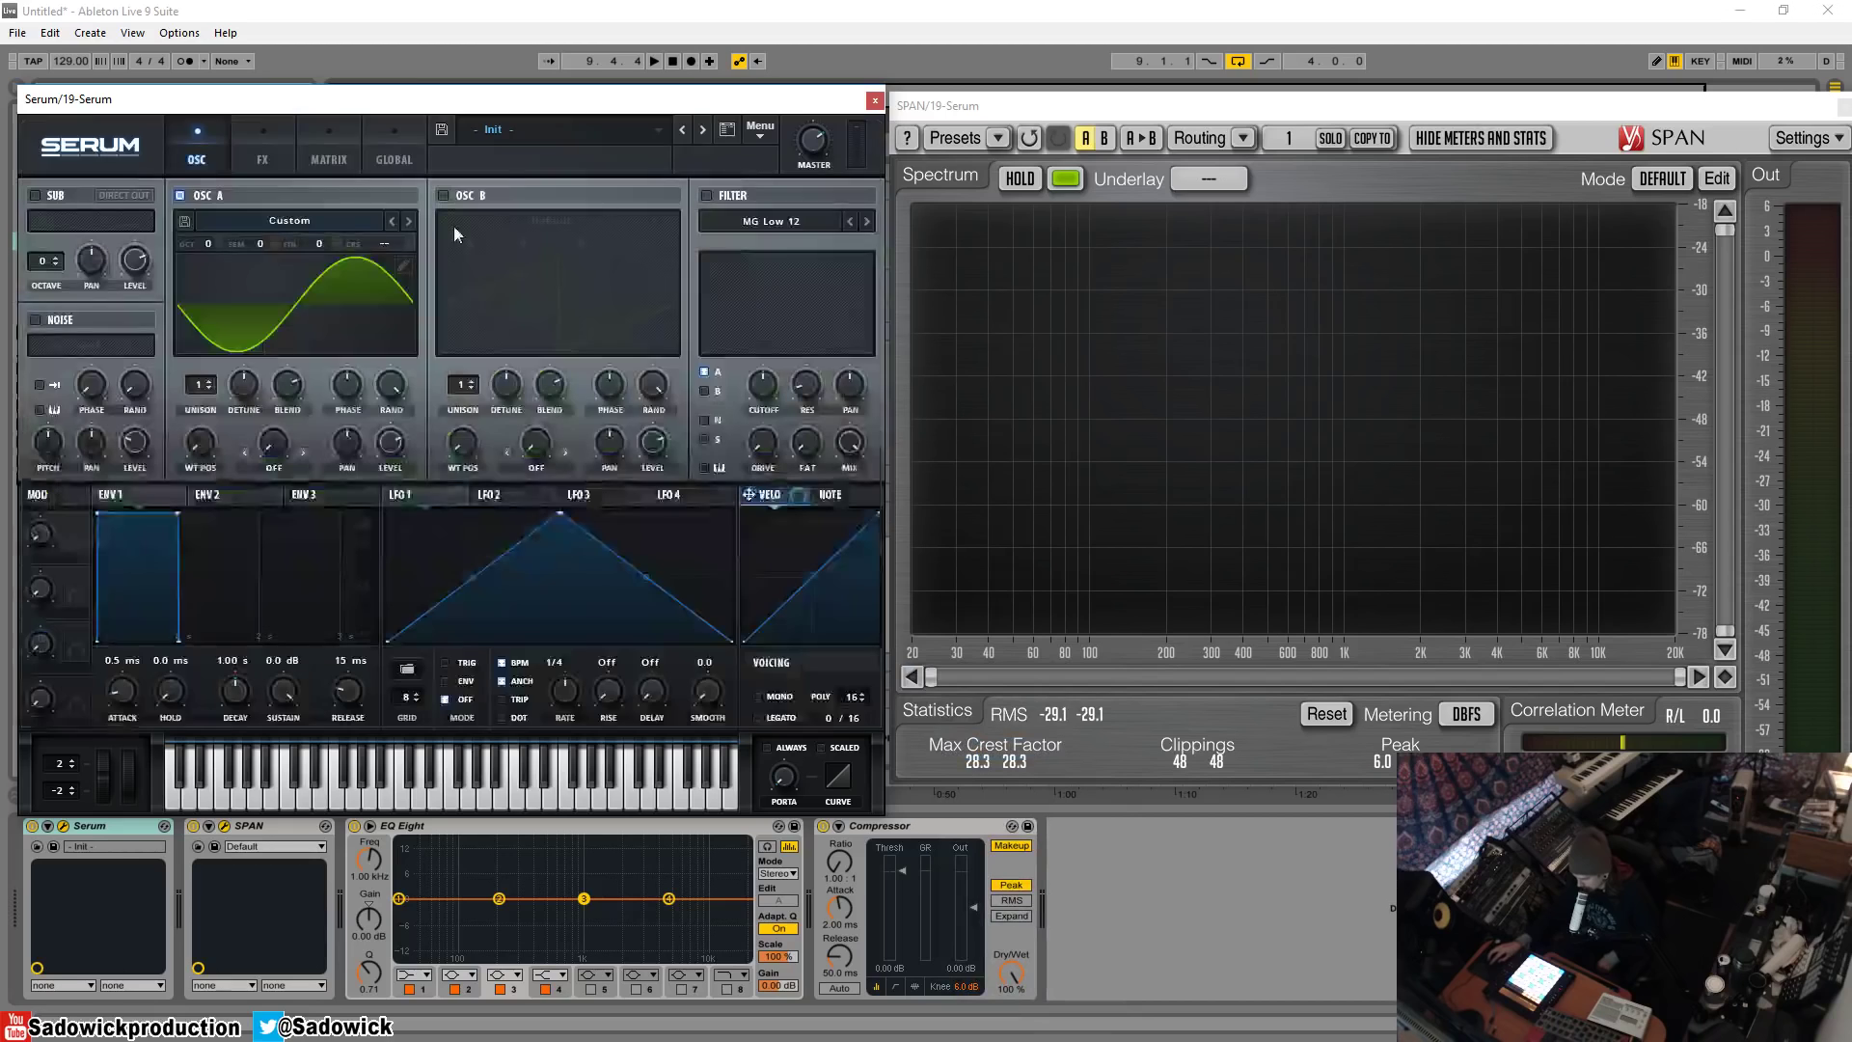
# - Hold the spectrum of the sine wave in SPAN to examine its fundamental
pyautogui.click(1138, 107)
pyautogui.click(1030, 177)
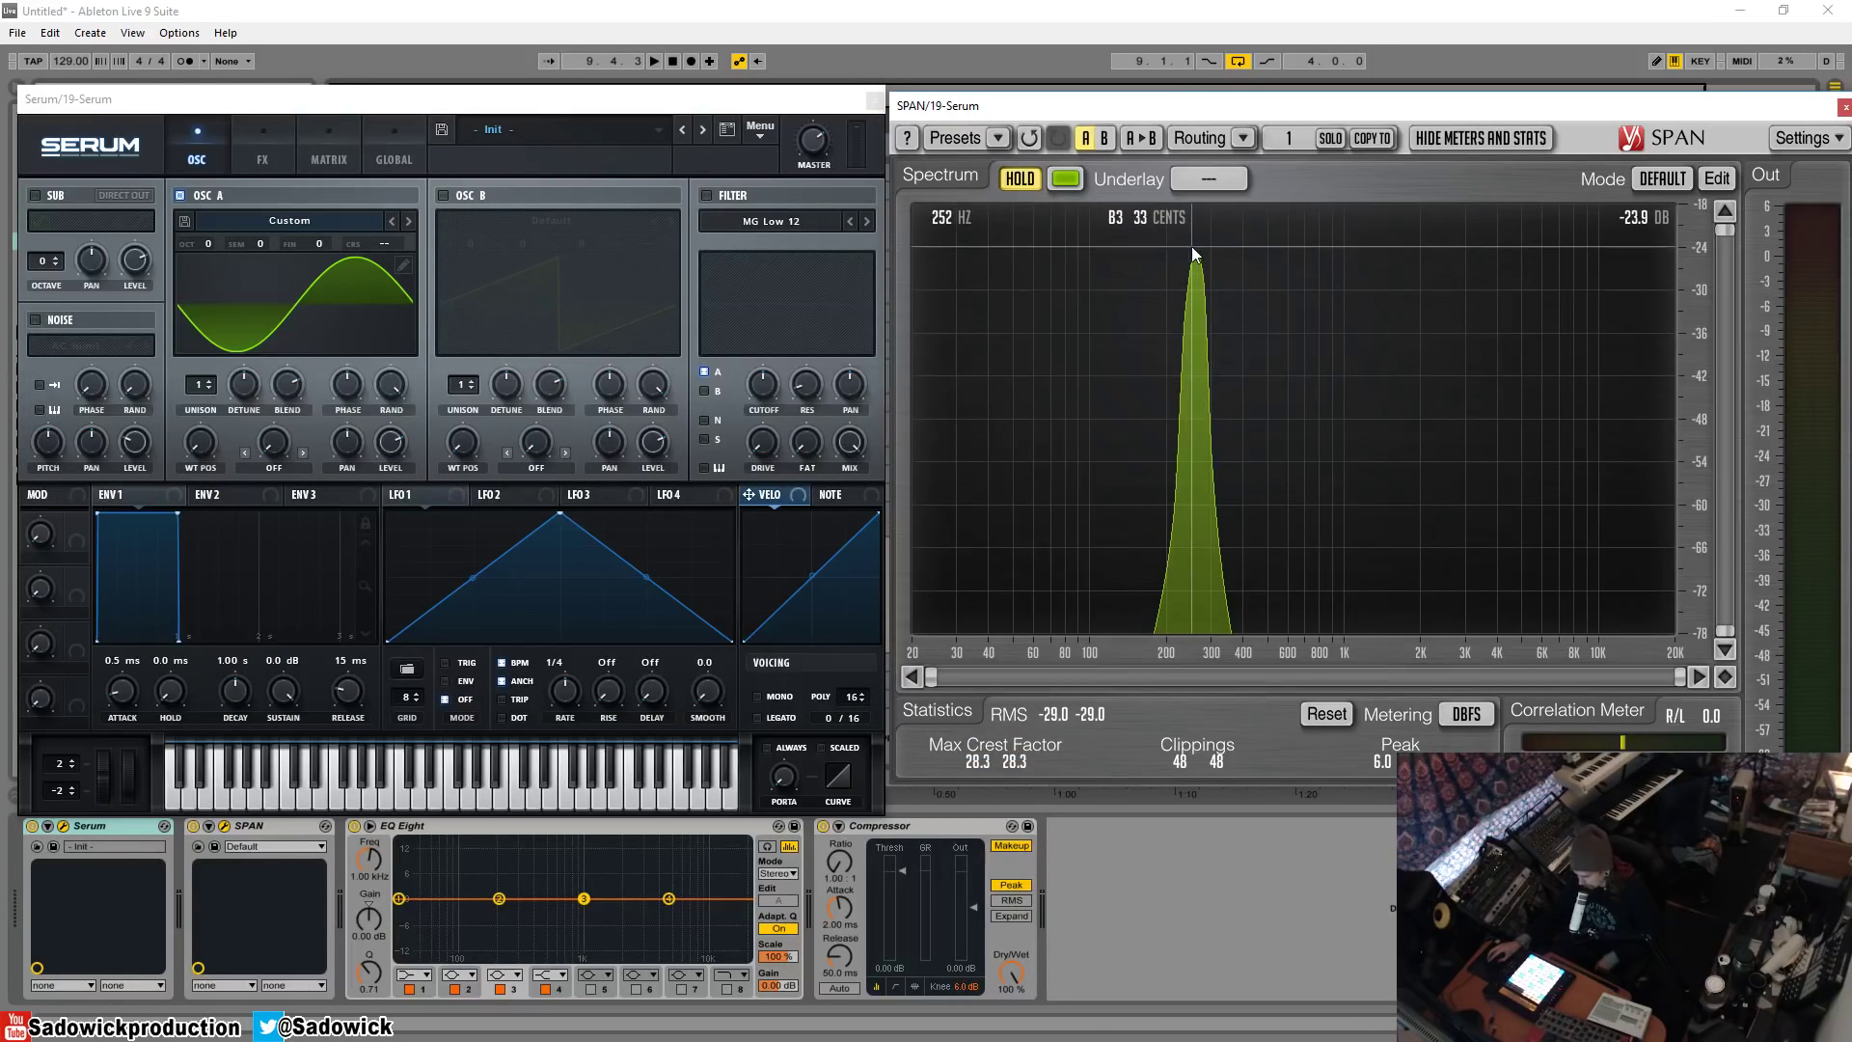
# - Enable Serum's Distortion effect and release the spectrum hold in SPAN
pyautogui.click(259, 142)
pyautogui.click(1327, 108)
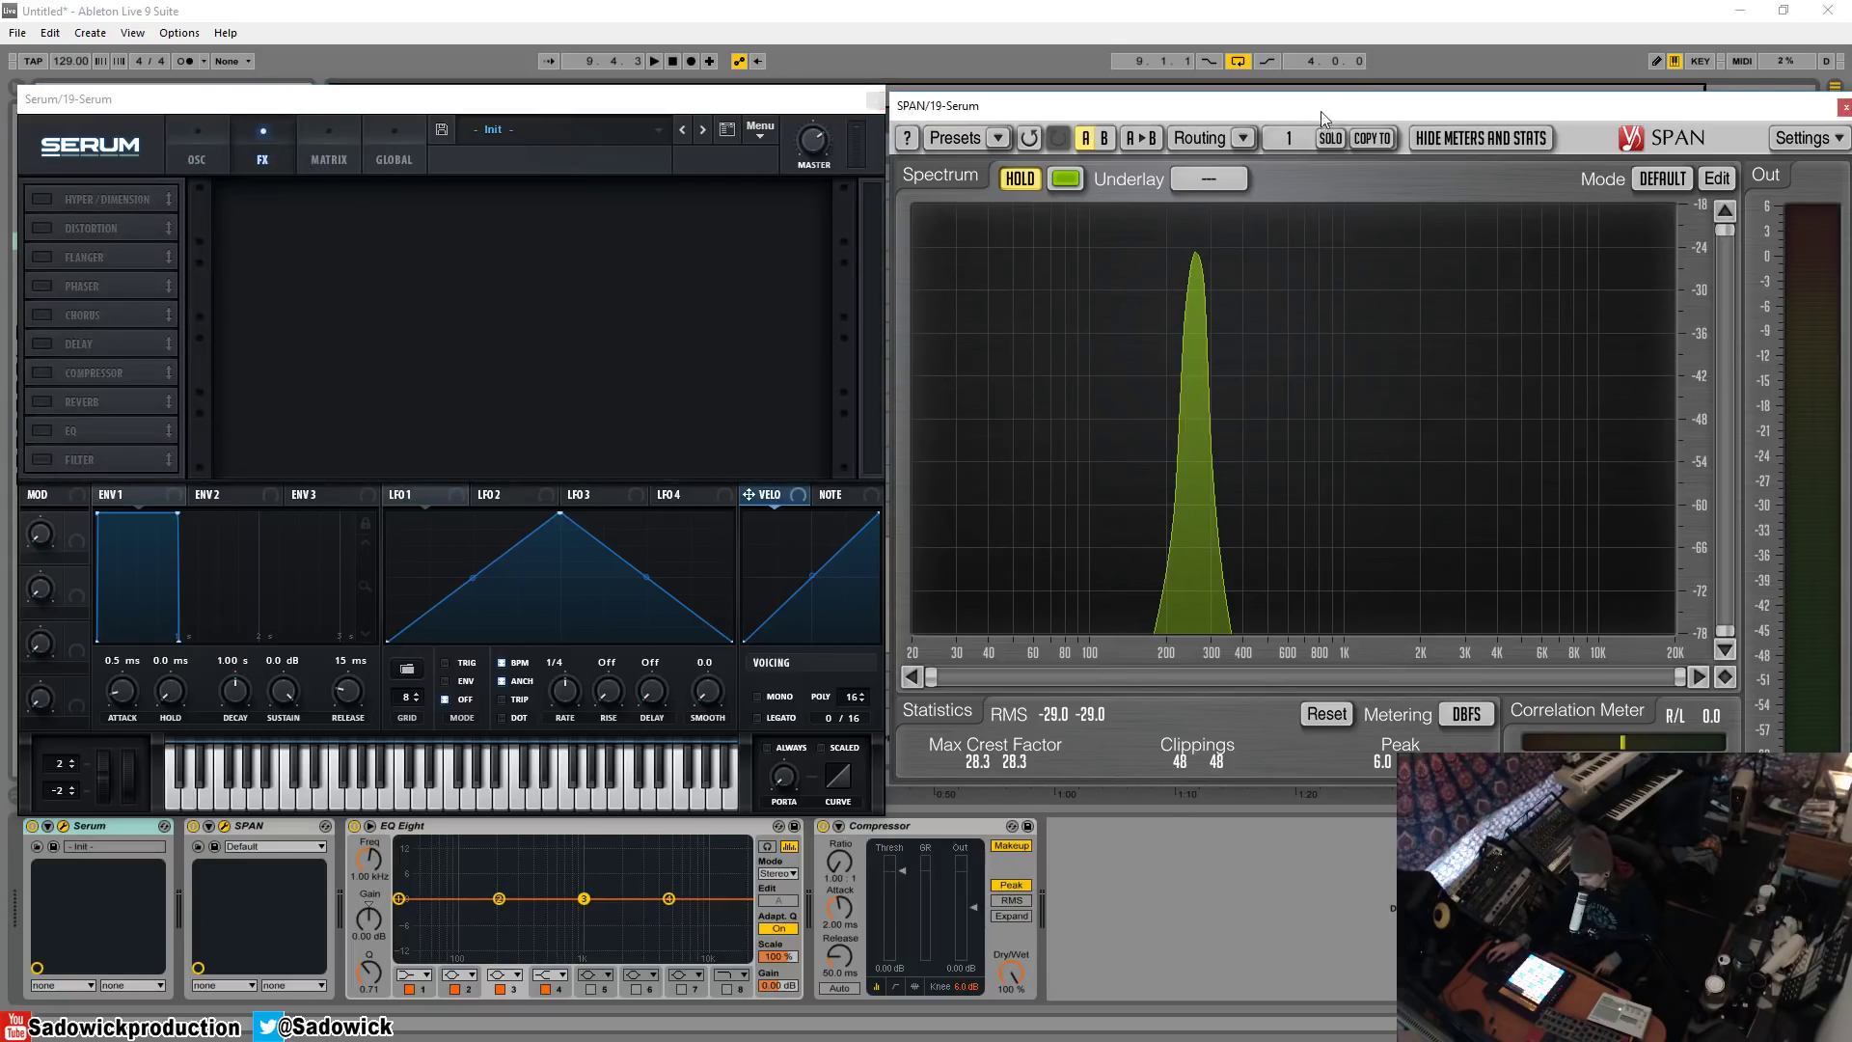
pyautogui.click(41, 228)
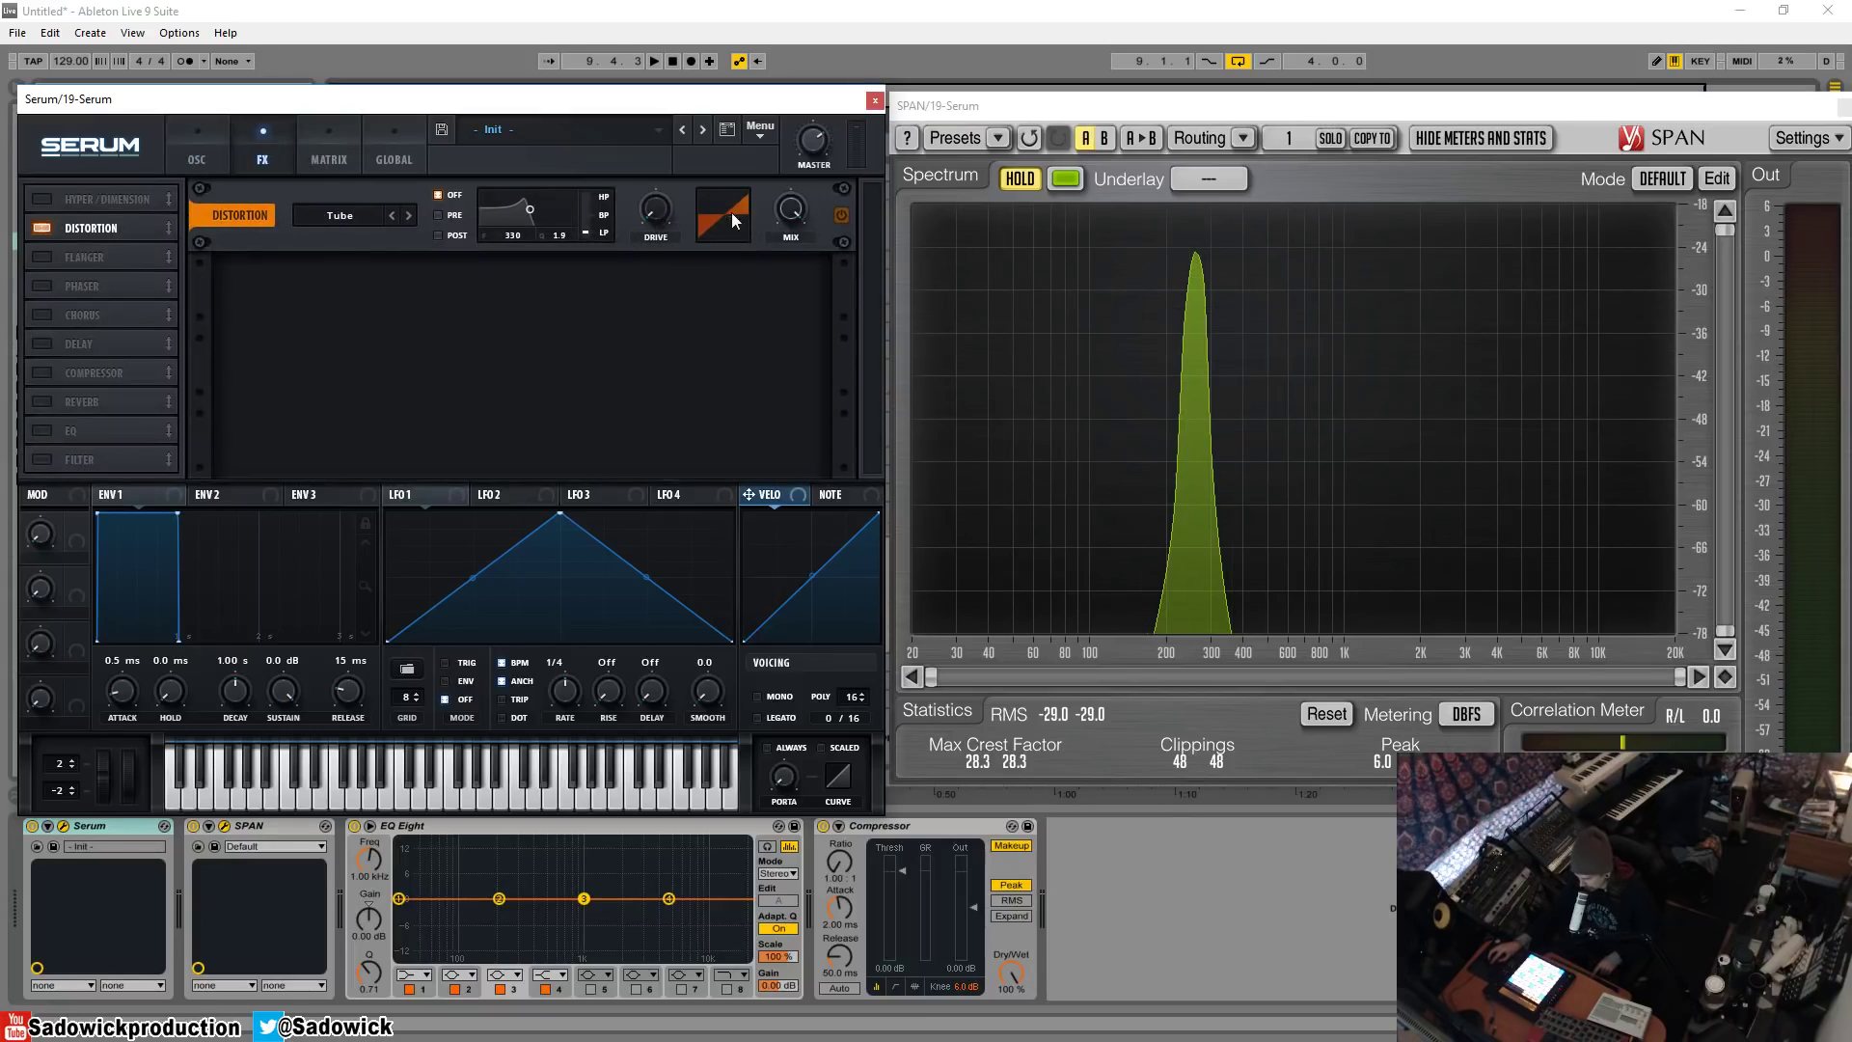
pyautogui.click(1047, 181)
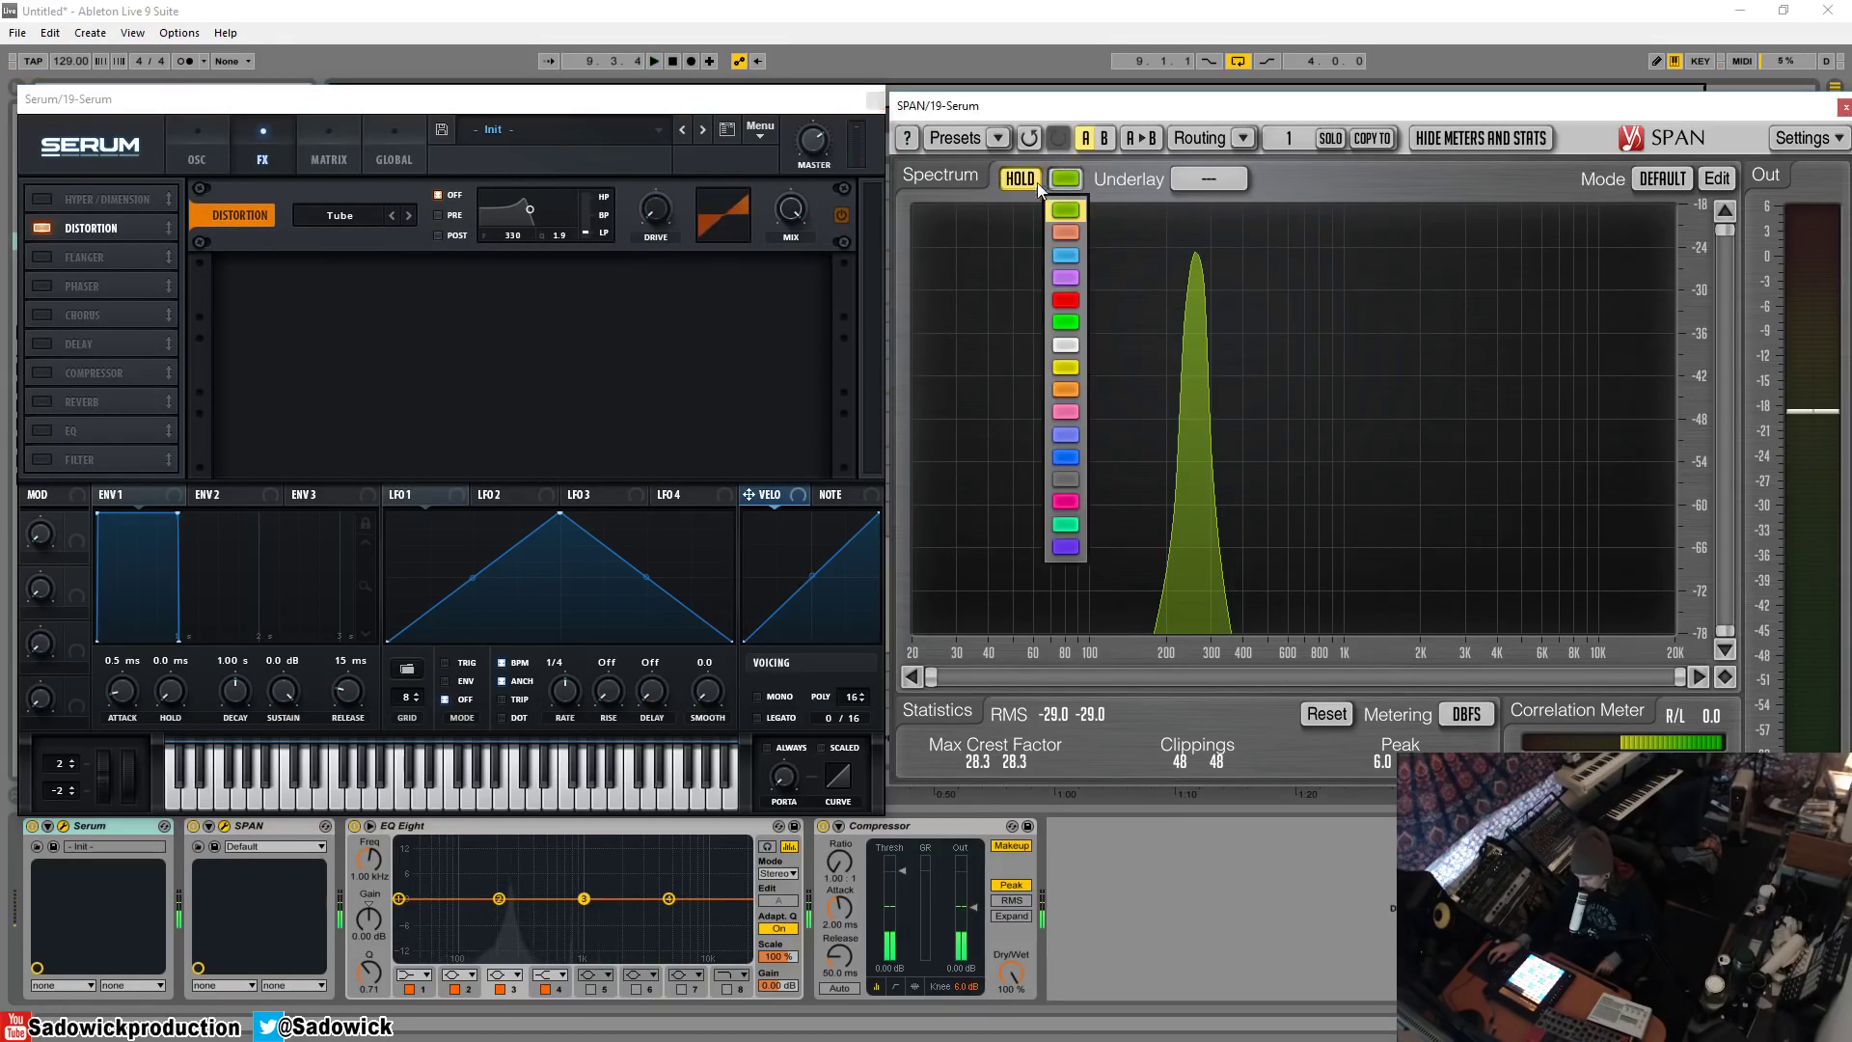
pyautogui.click(1023, 175)
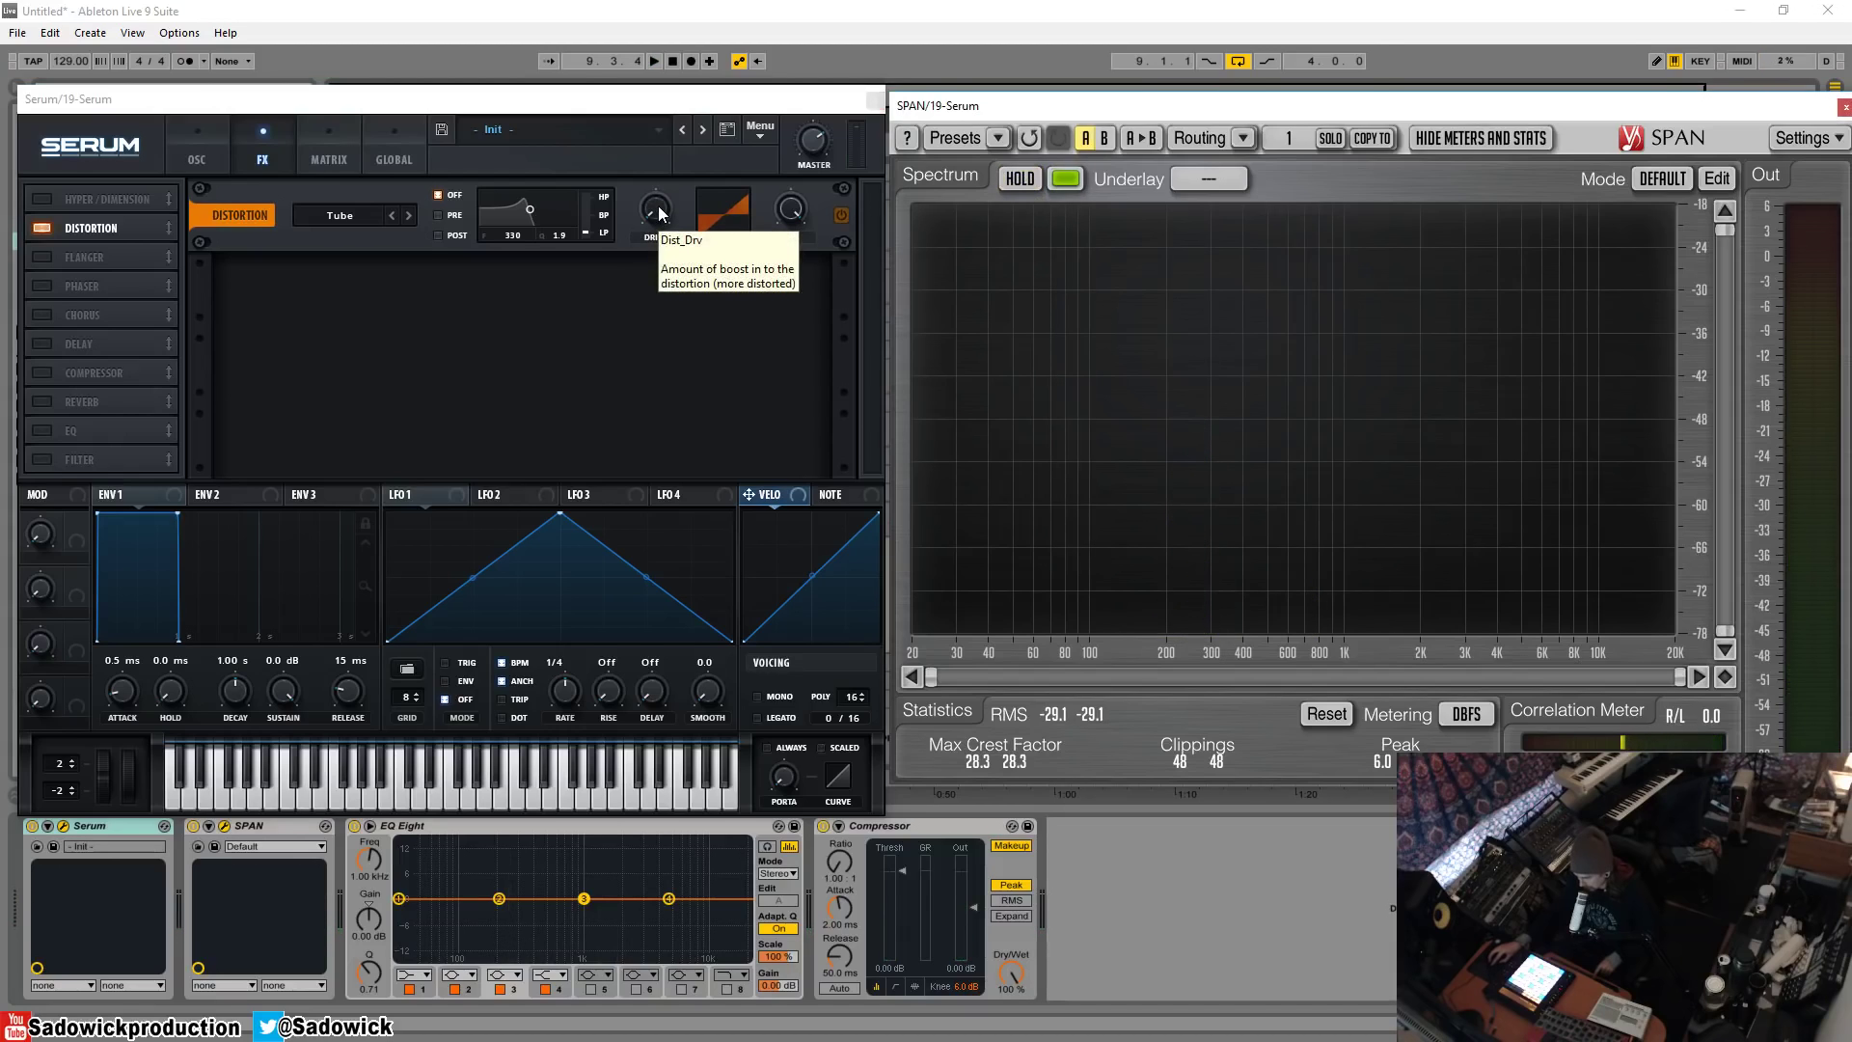
# - Play the note, raise the Tube distortion drive to 77% and hold the resulting spectrum in SPAN
pyautogui.press('space')
pyautogui.moveTo(658, 205); pyautogui.dragTo(661, 44)
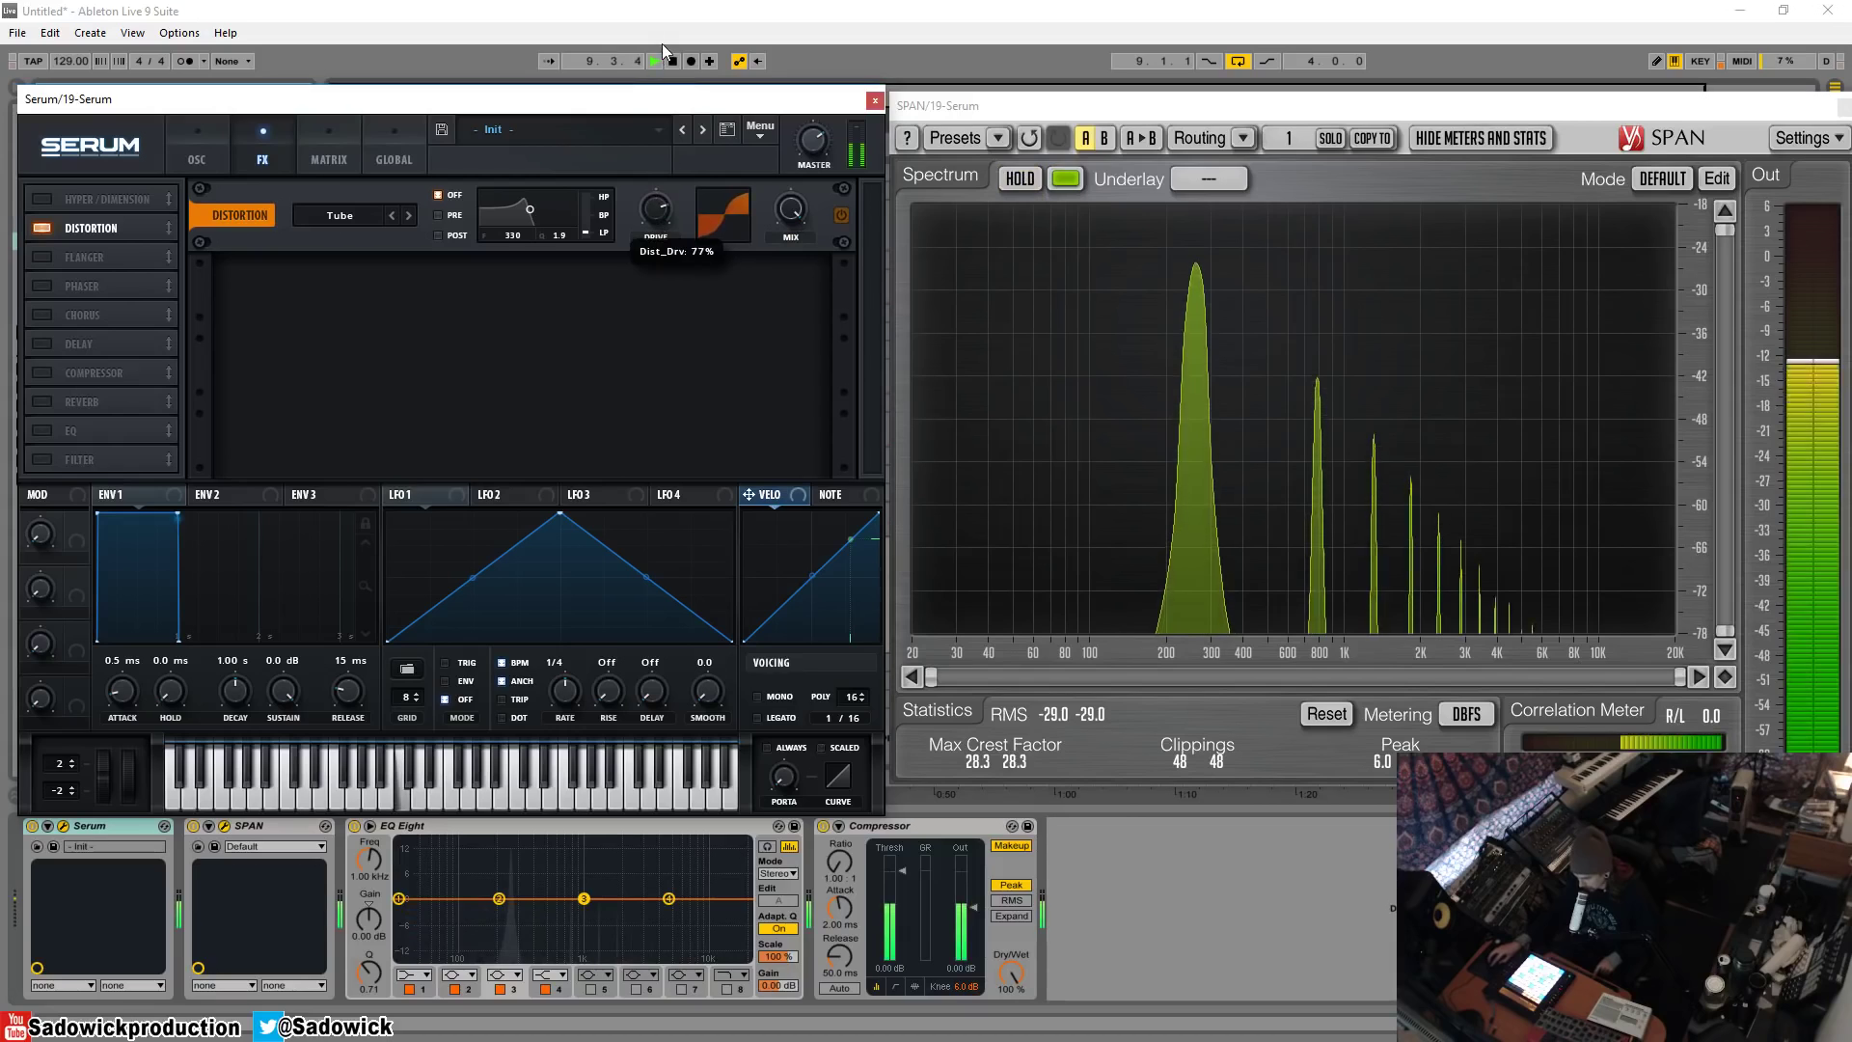
pyautogui.click(1022, 180)
pyautogui.press('space')
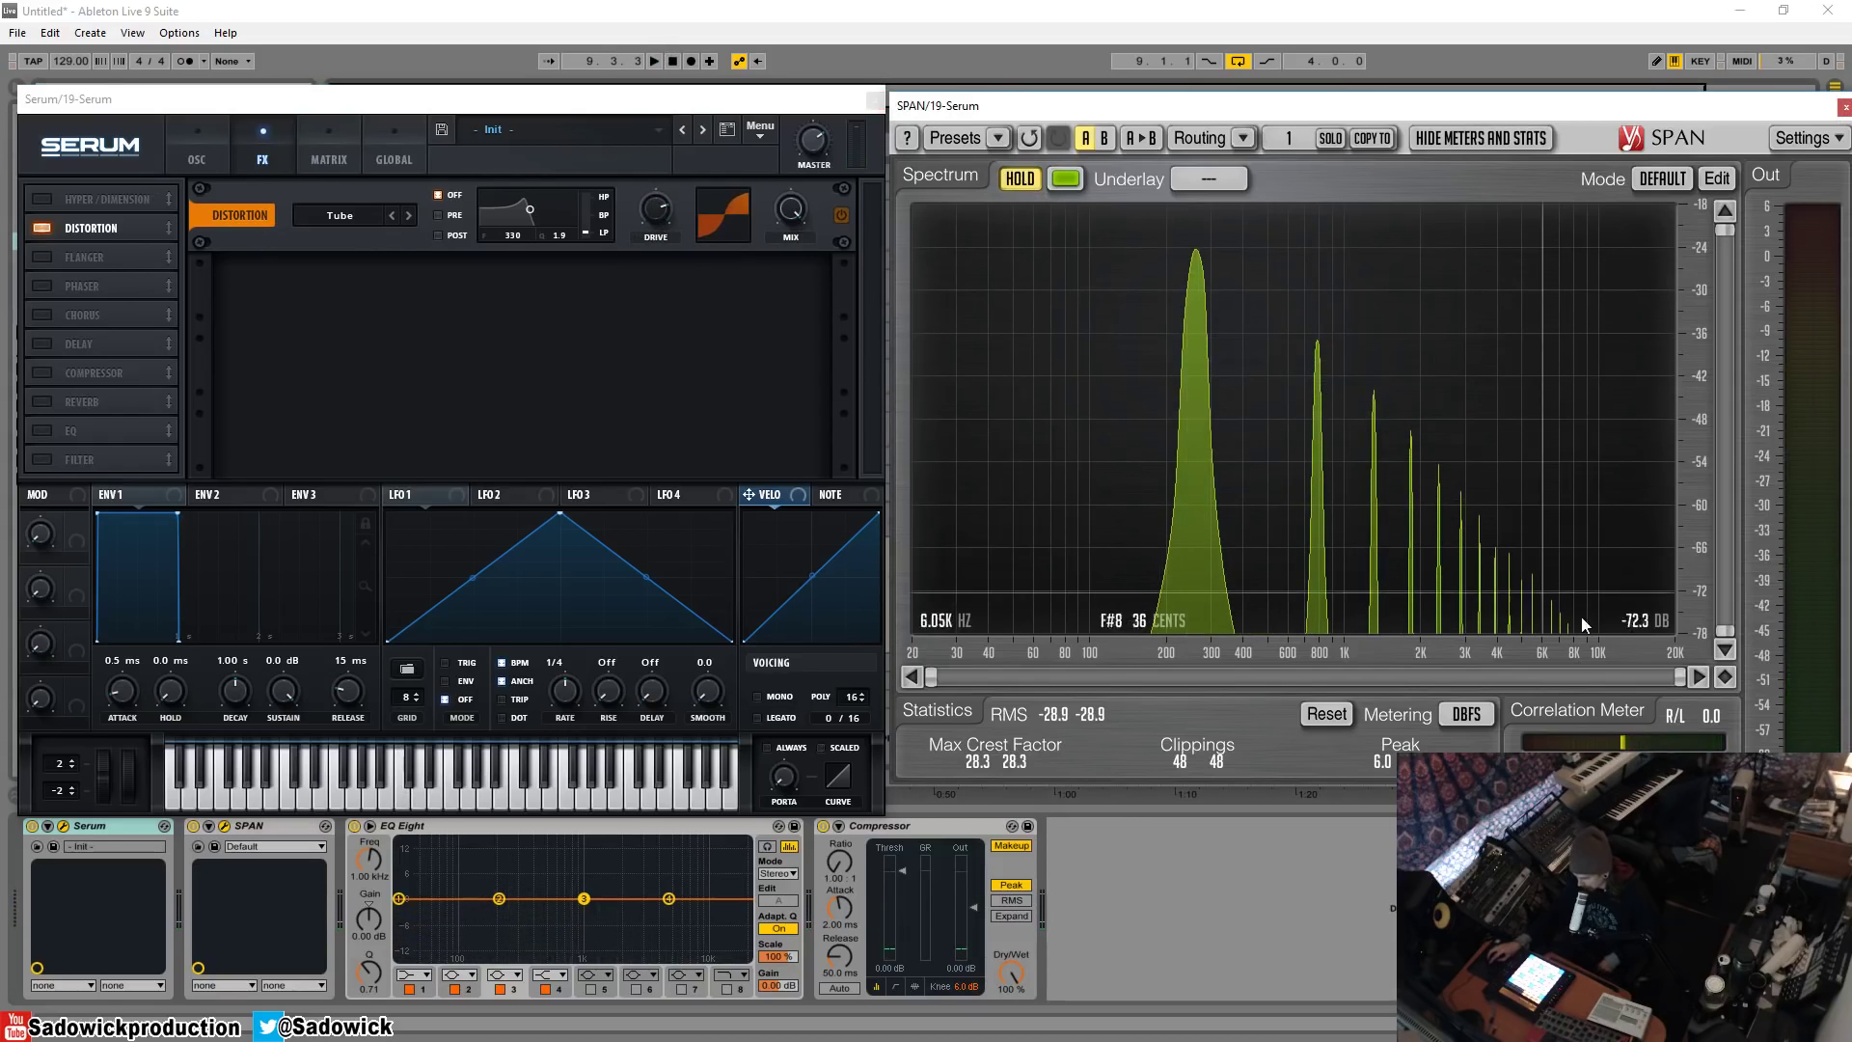
pyautogui.click(376, 214)
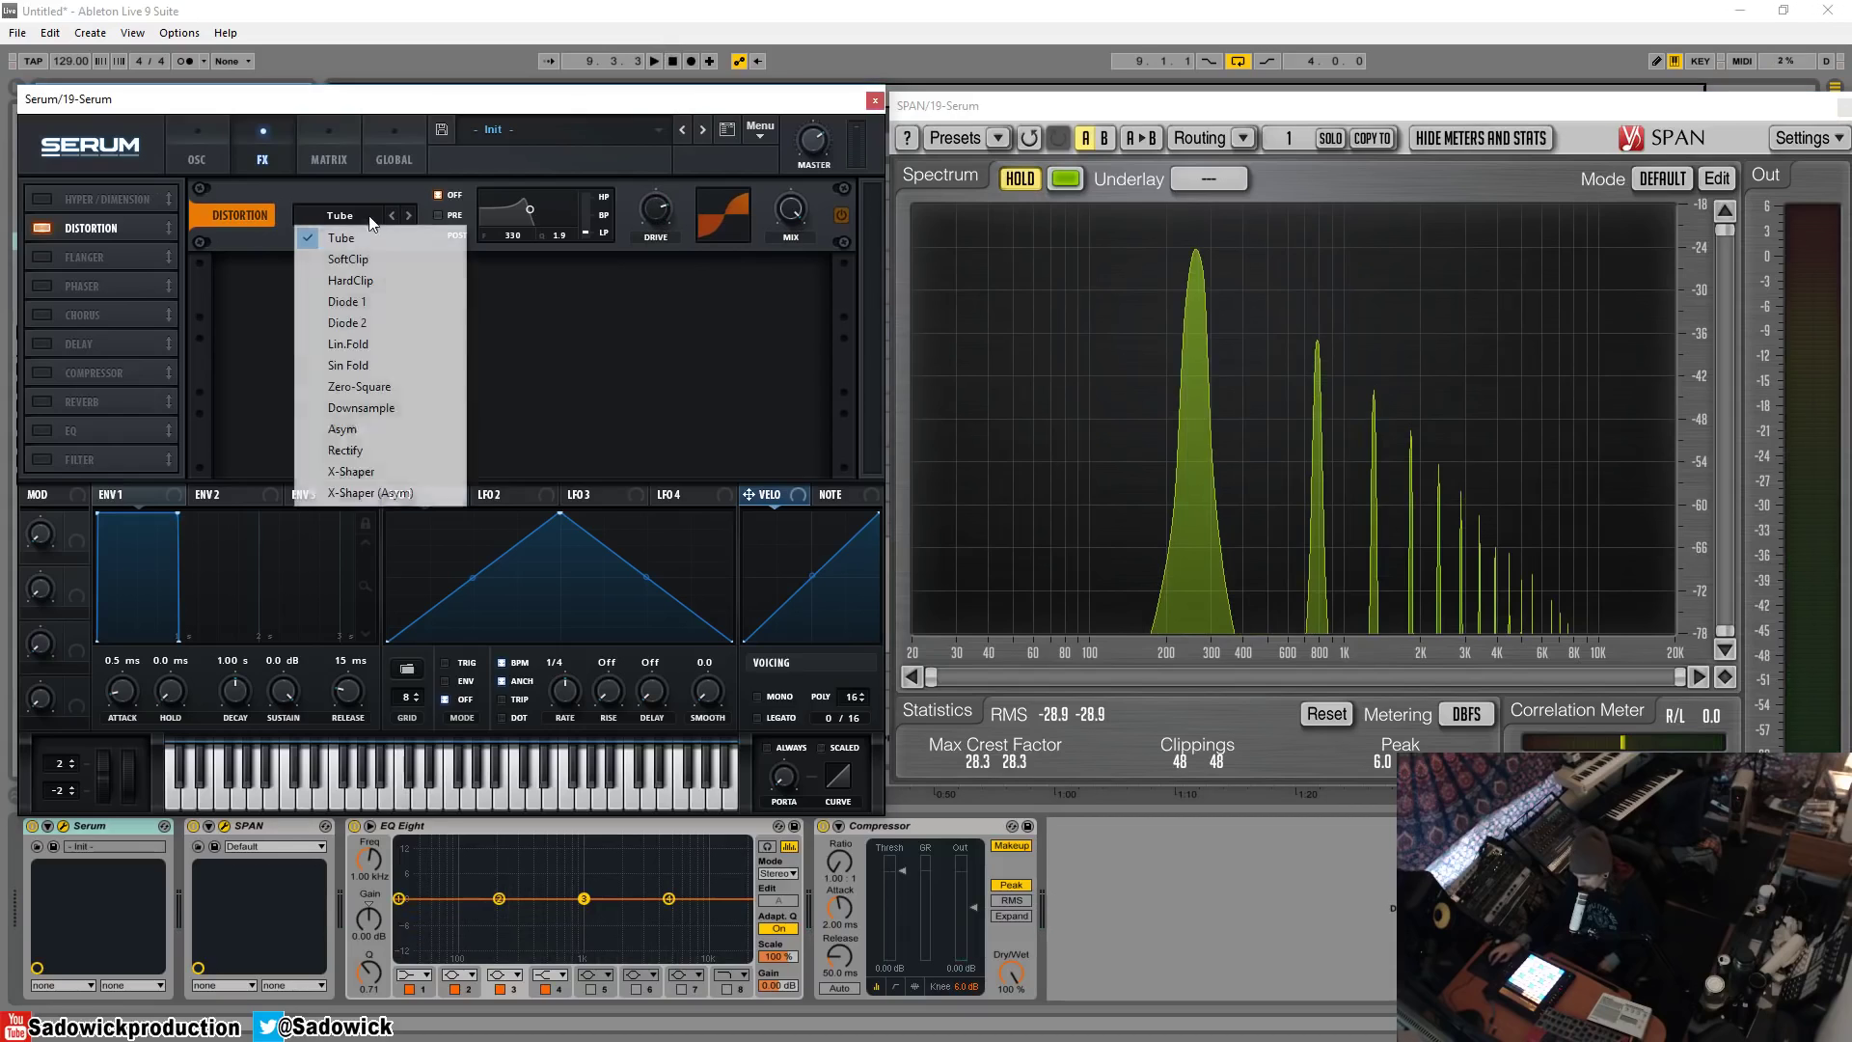
pyautogui.click(476, 172)
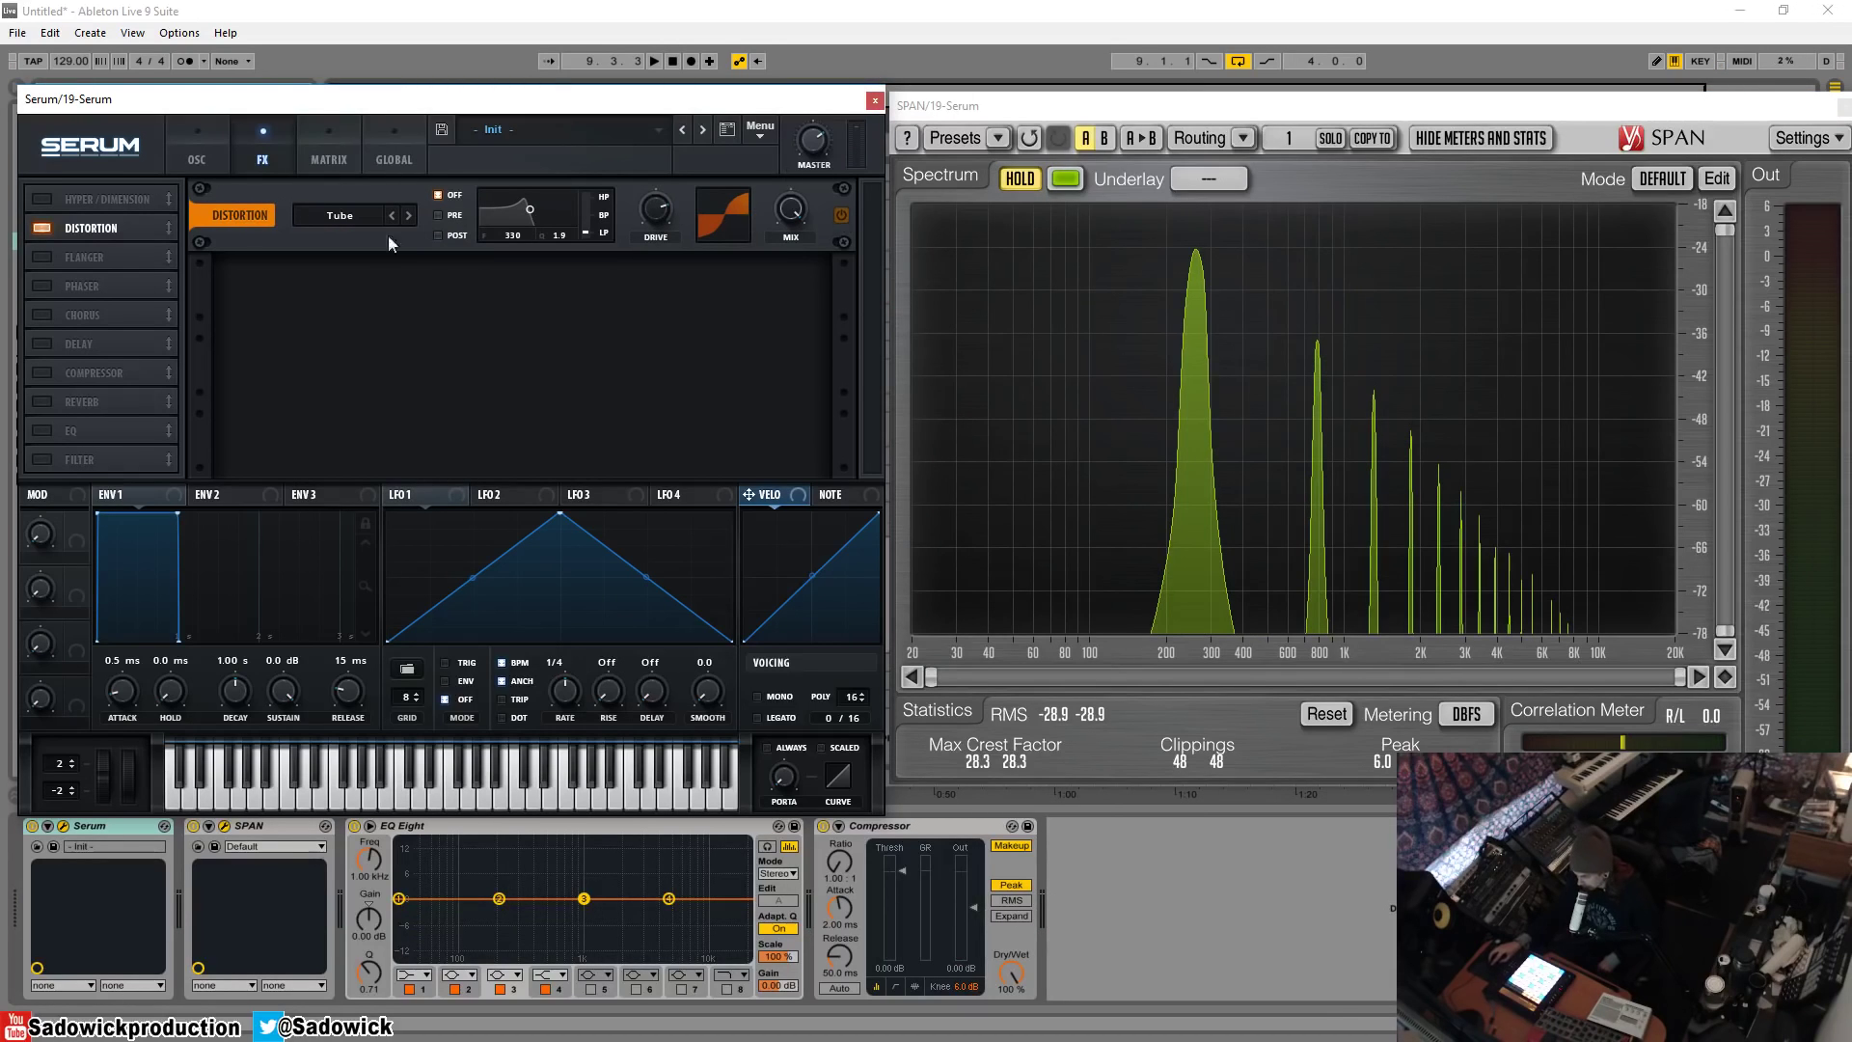
# - Turn off the Distortion effect, release the spectrum hold and return to Serum's oscillator page
pyautogui.click(41, 228)
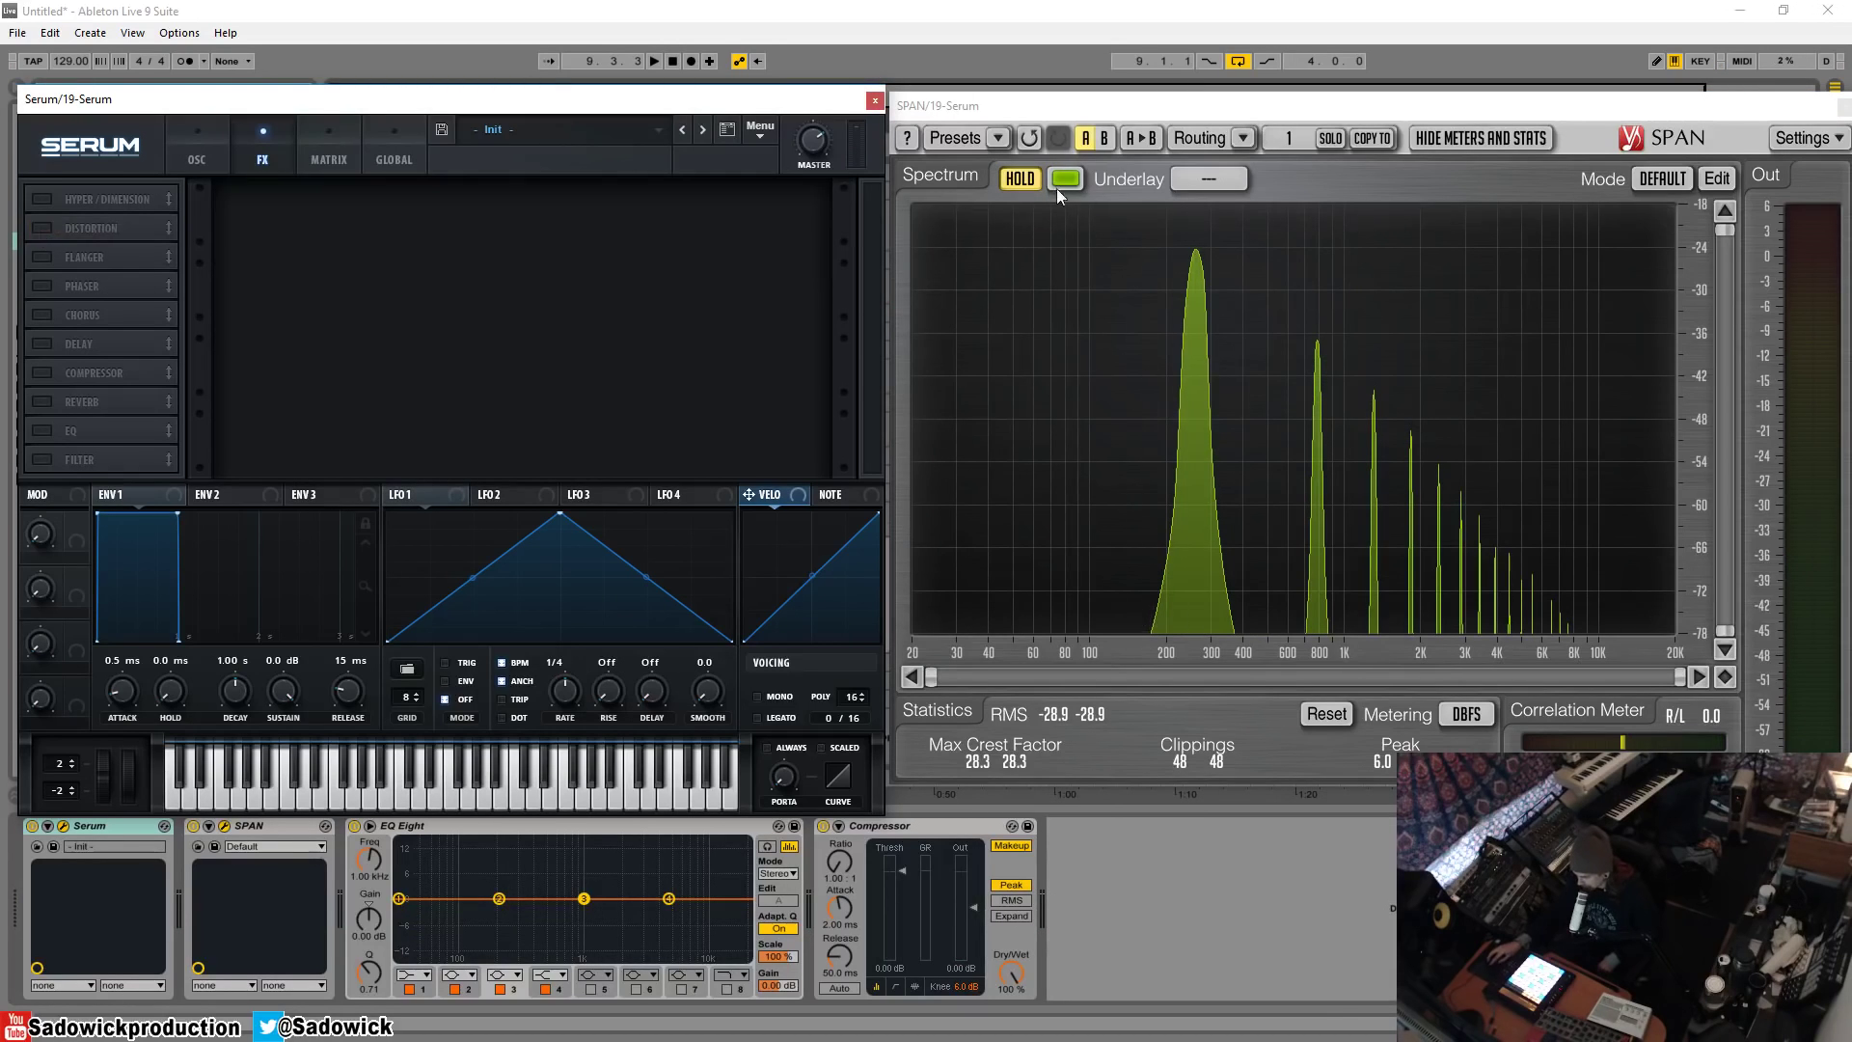
pyautogui.click(1018, 180)
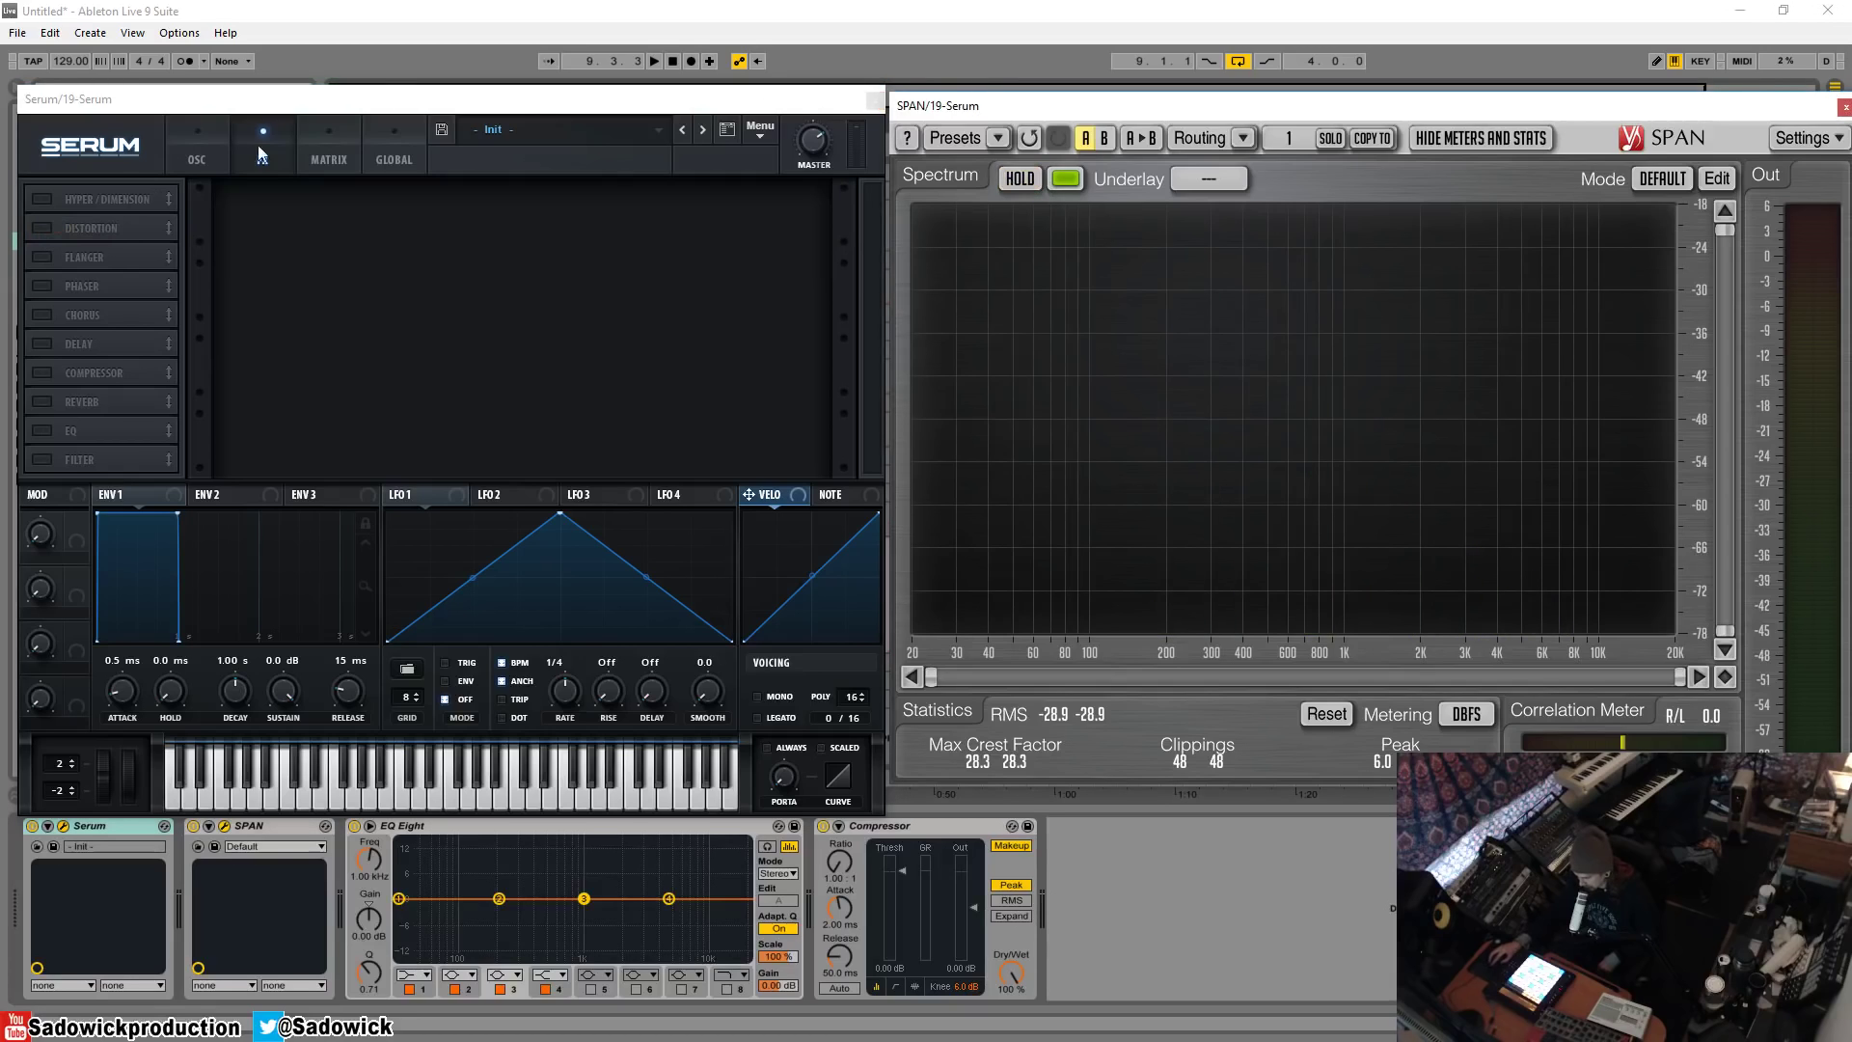
pyautogui.click(198, 152)
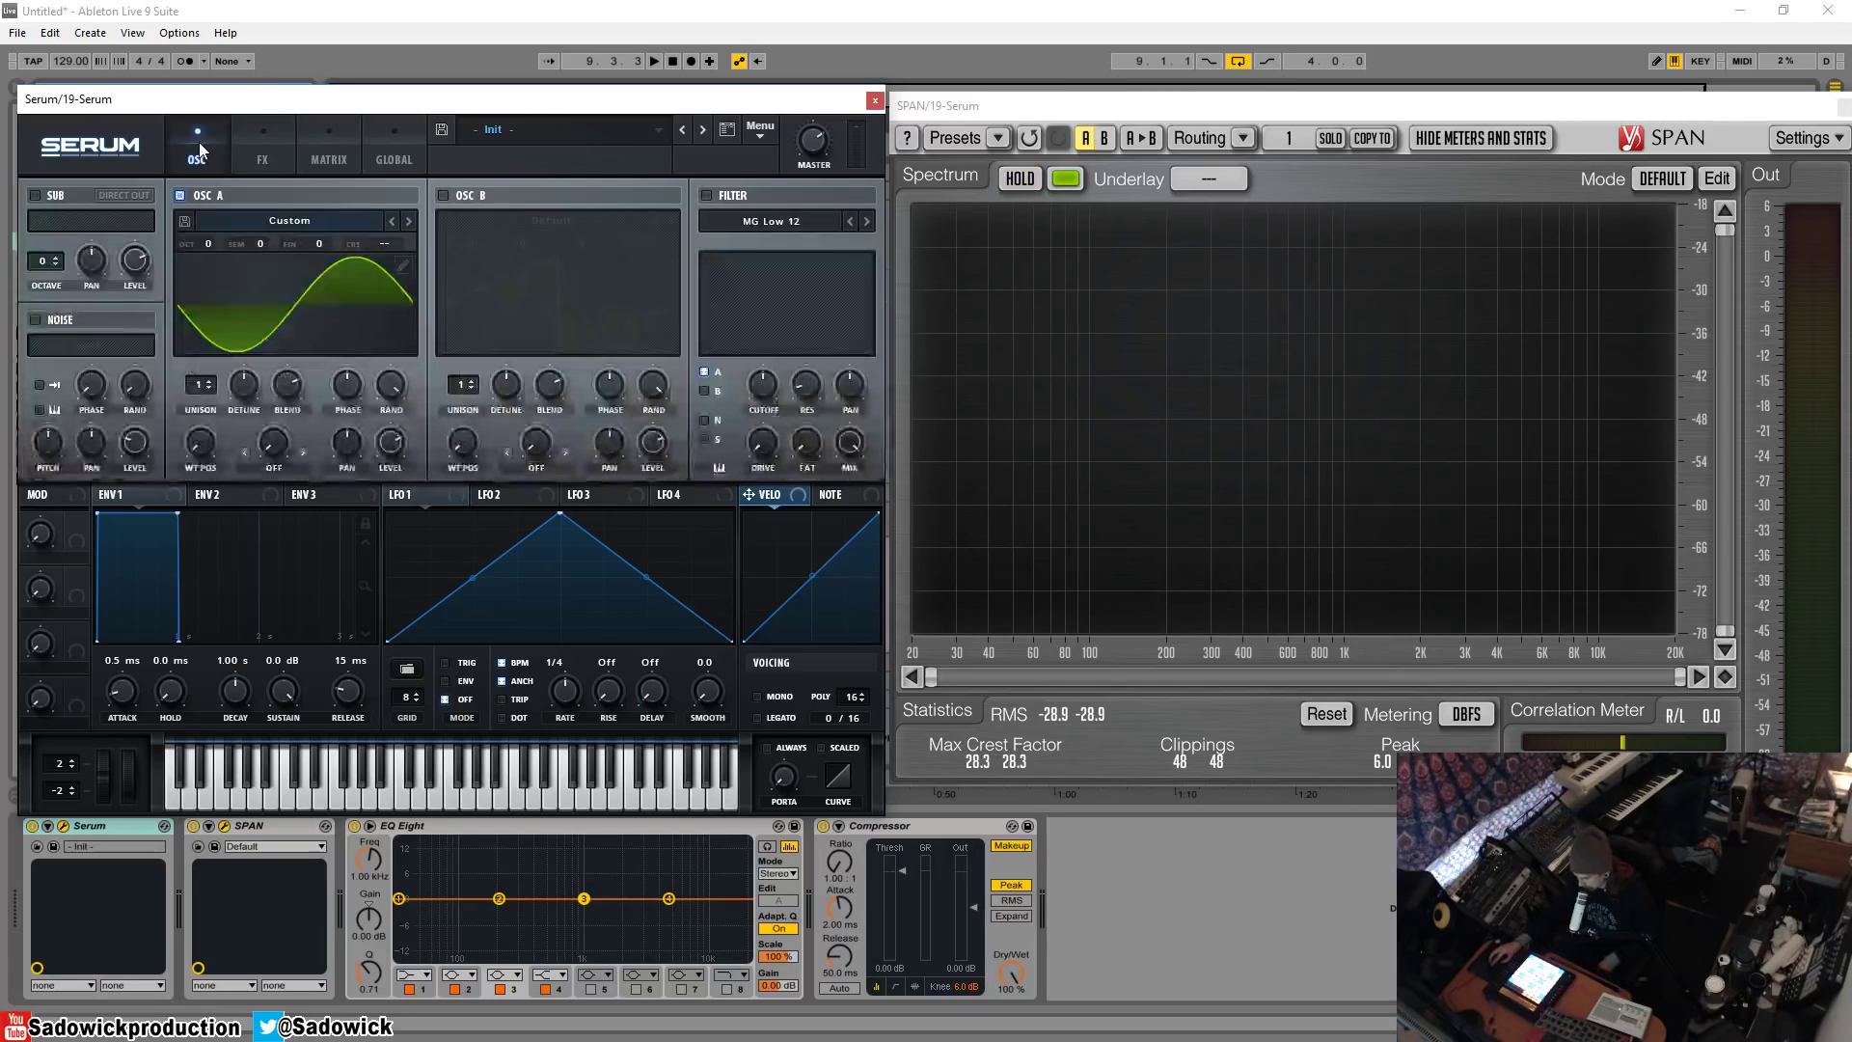
# - Set Serum's global oscillator quality to 1X (Draft) and return to the oscillator page
pyautogui.click(762, 132)
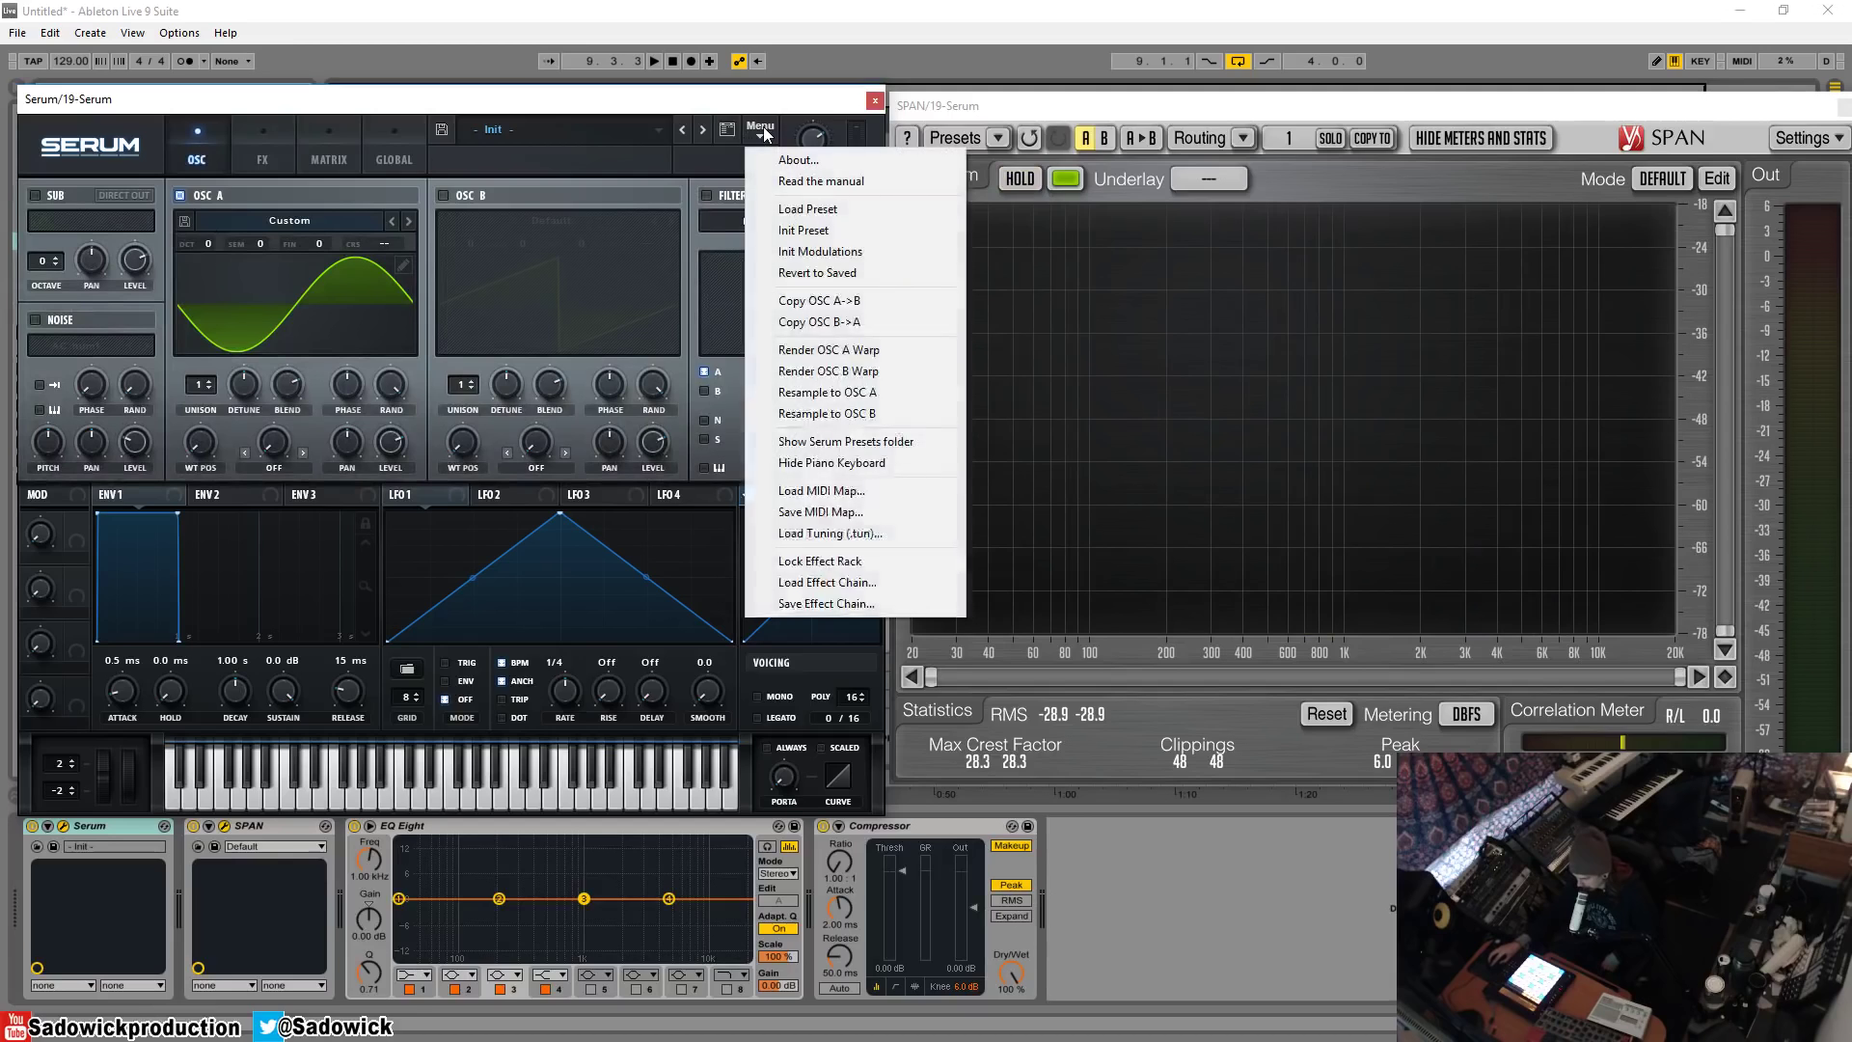
pyautogui.click(761, 126)
pyautogui.click(392, 151)
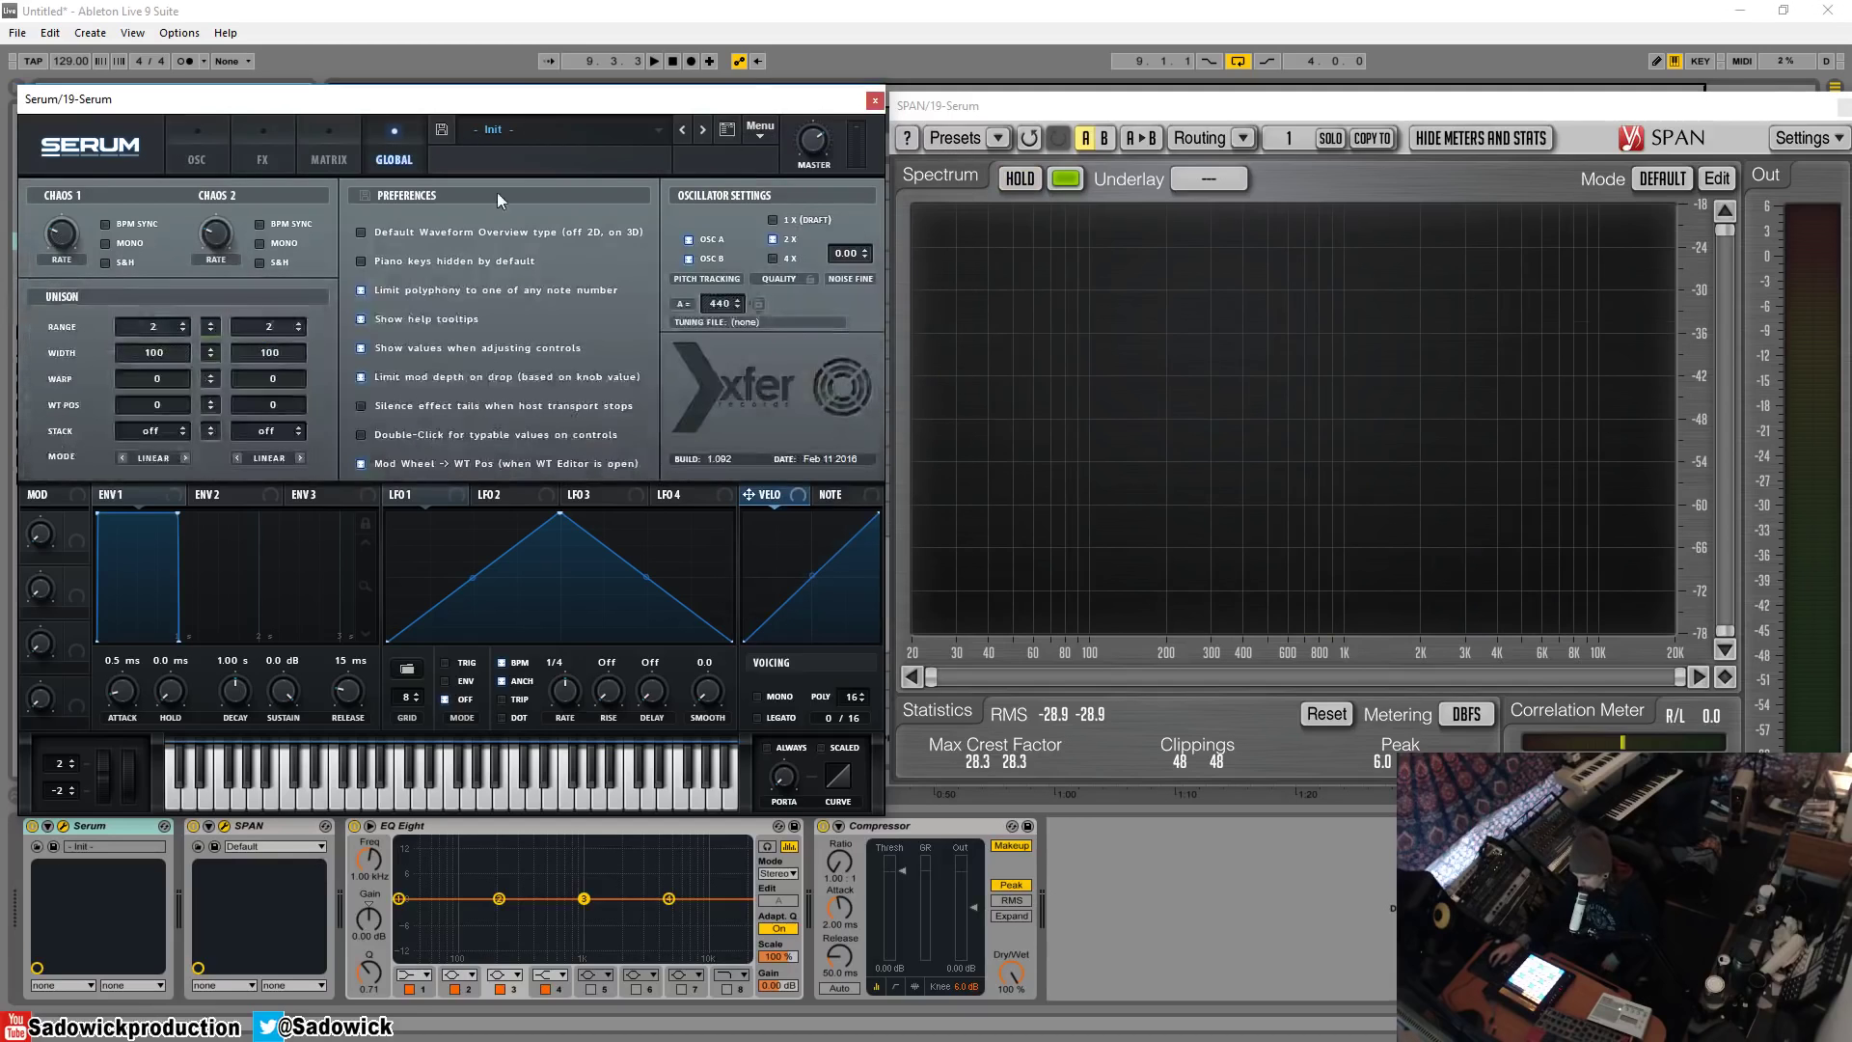
pyautogui.click(773, 219)
pyautogui.click(197, 158)
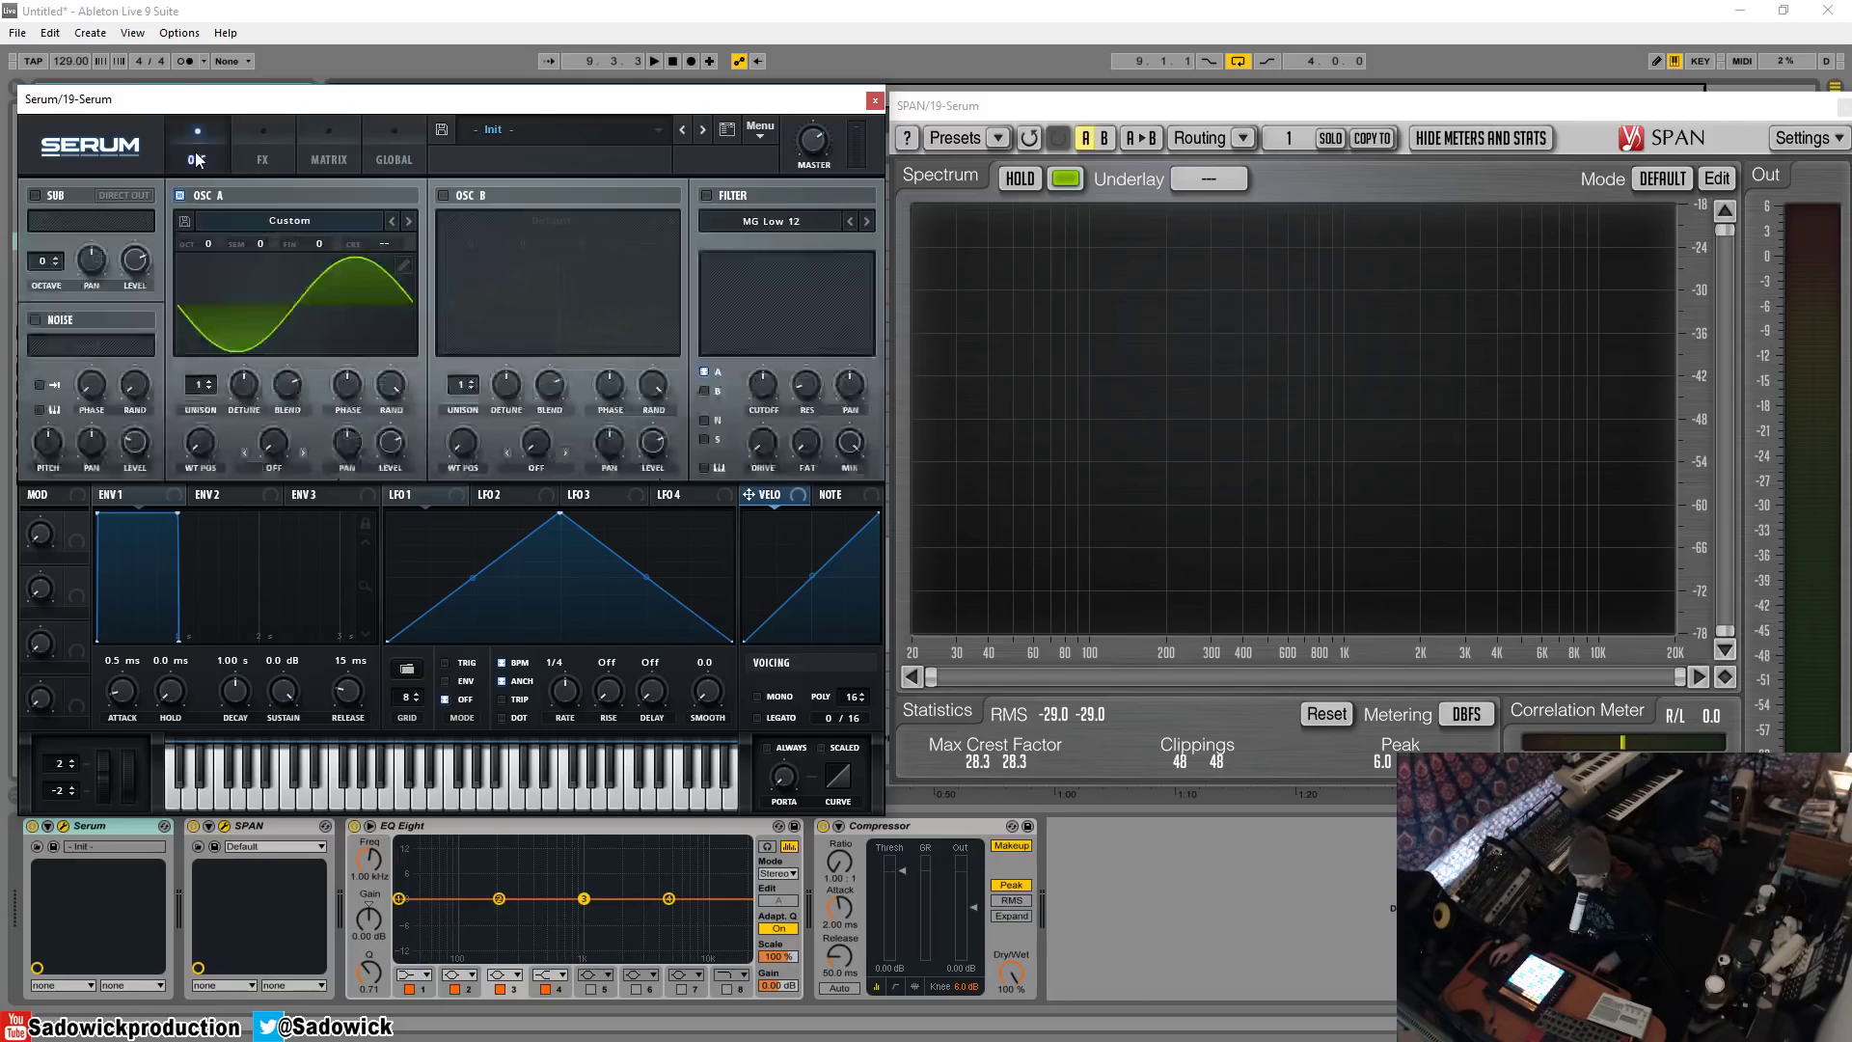
# - Play the sine wave at draft quality and hold its spectrum in SPAN to look for aliasing, releasing the hold when finished
pyautogui.click(976, 108)
pyautogui.press('space')
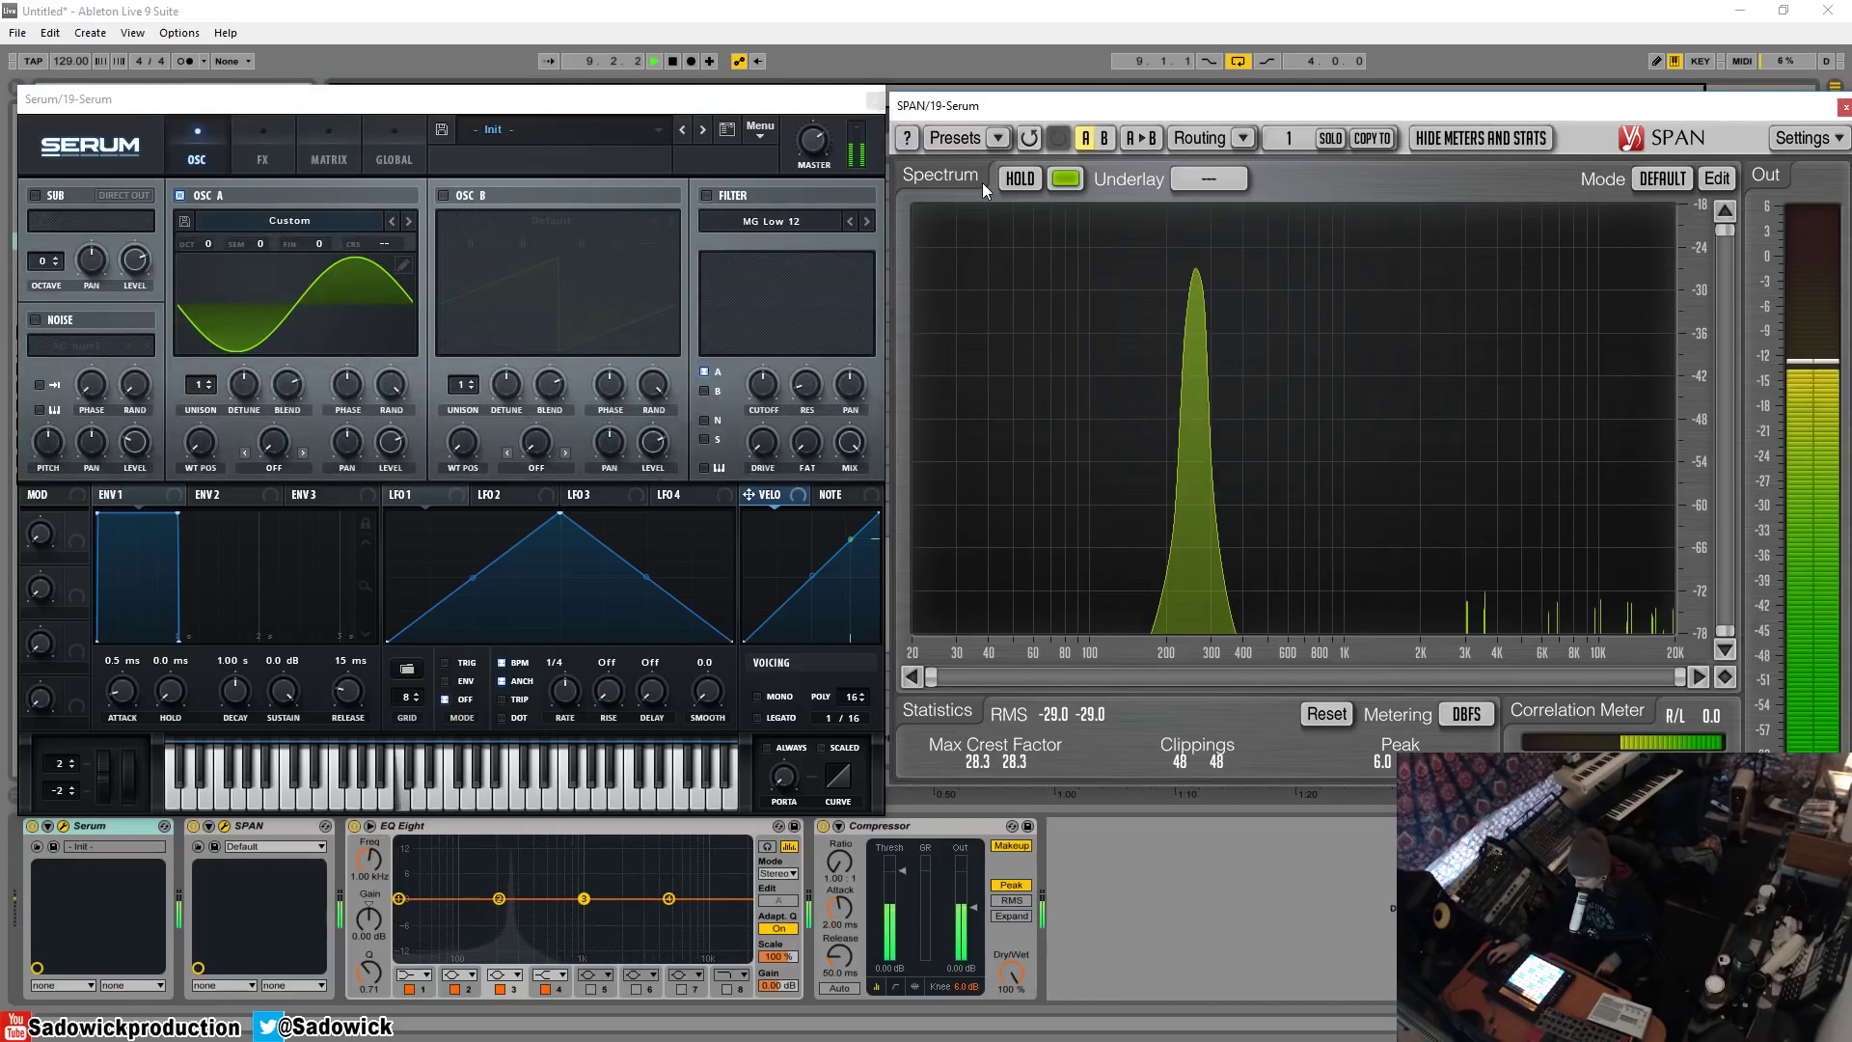
pyautogui.click(1020, 178)
pyautogui.press('space')
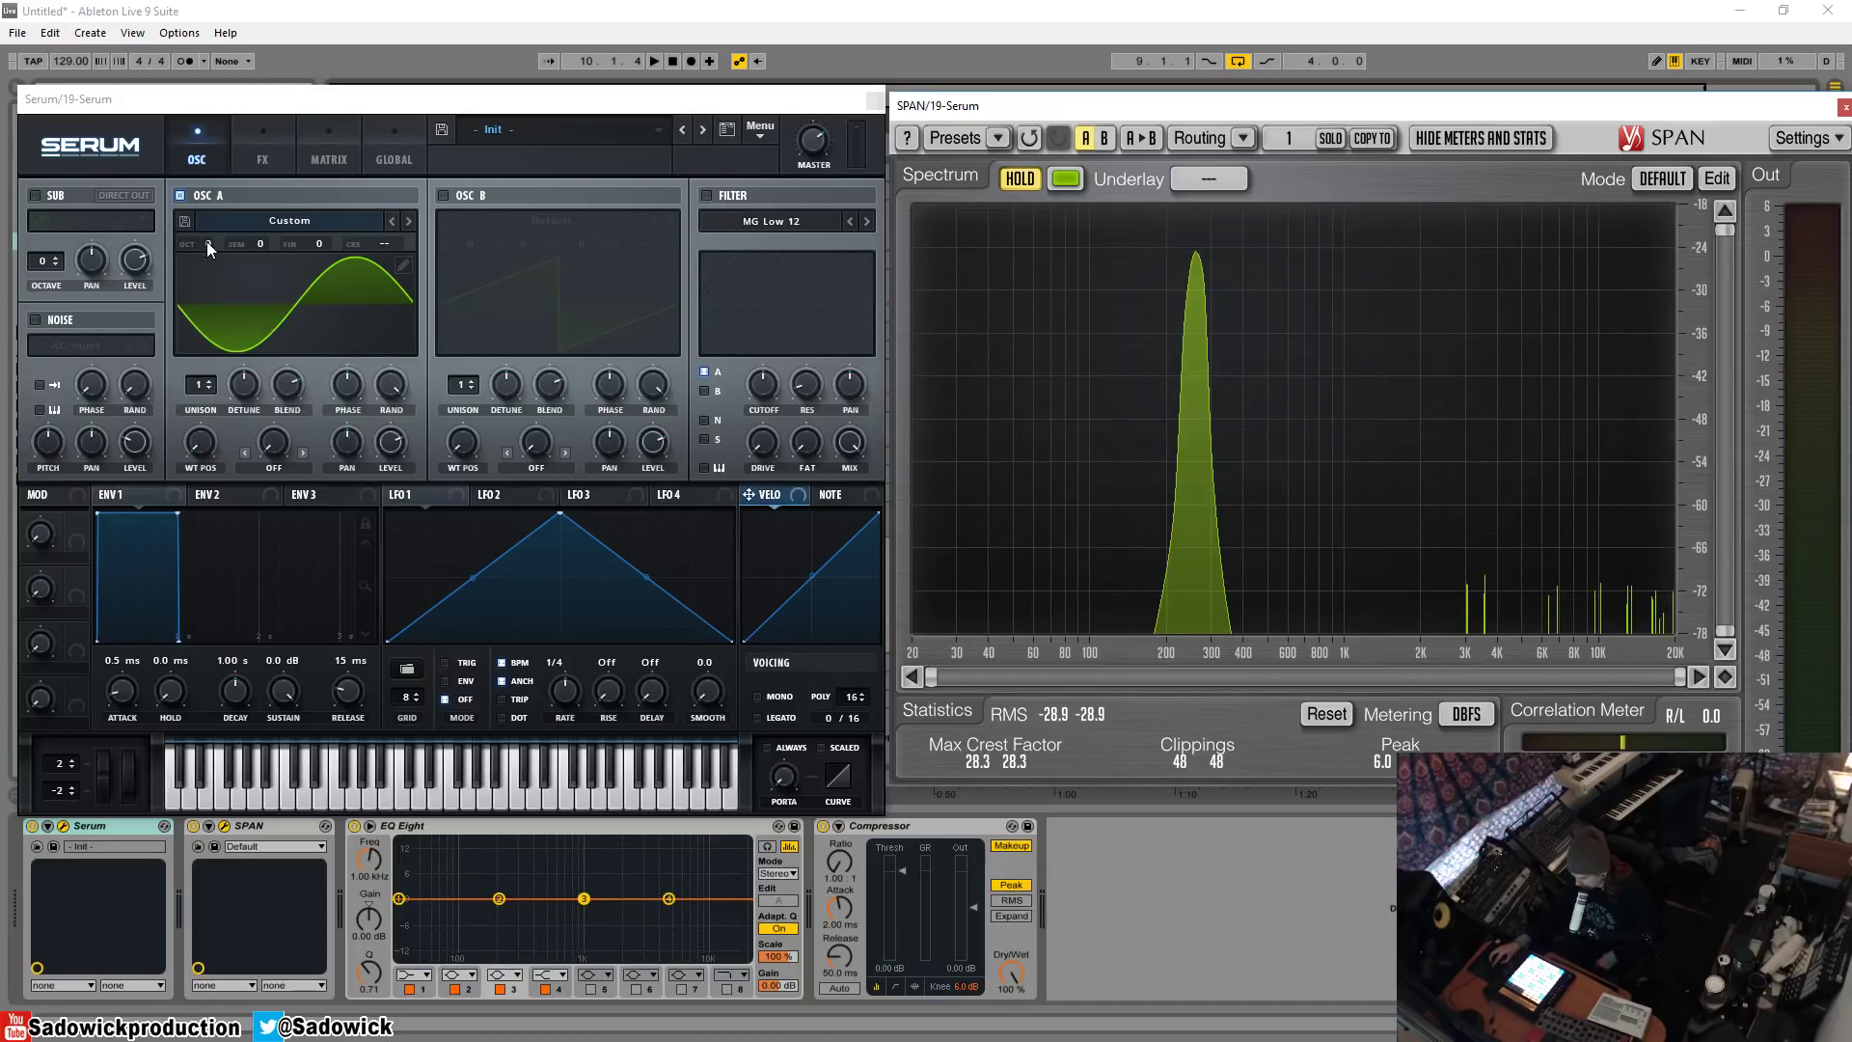
pyautogui.click(1019, 179)
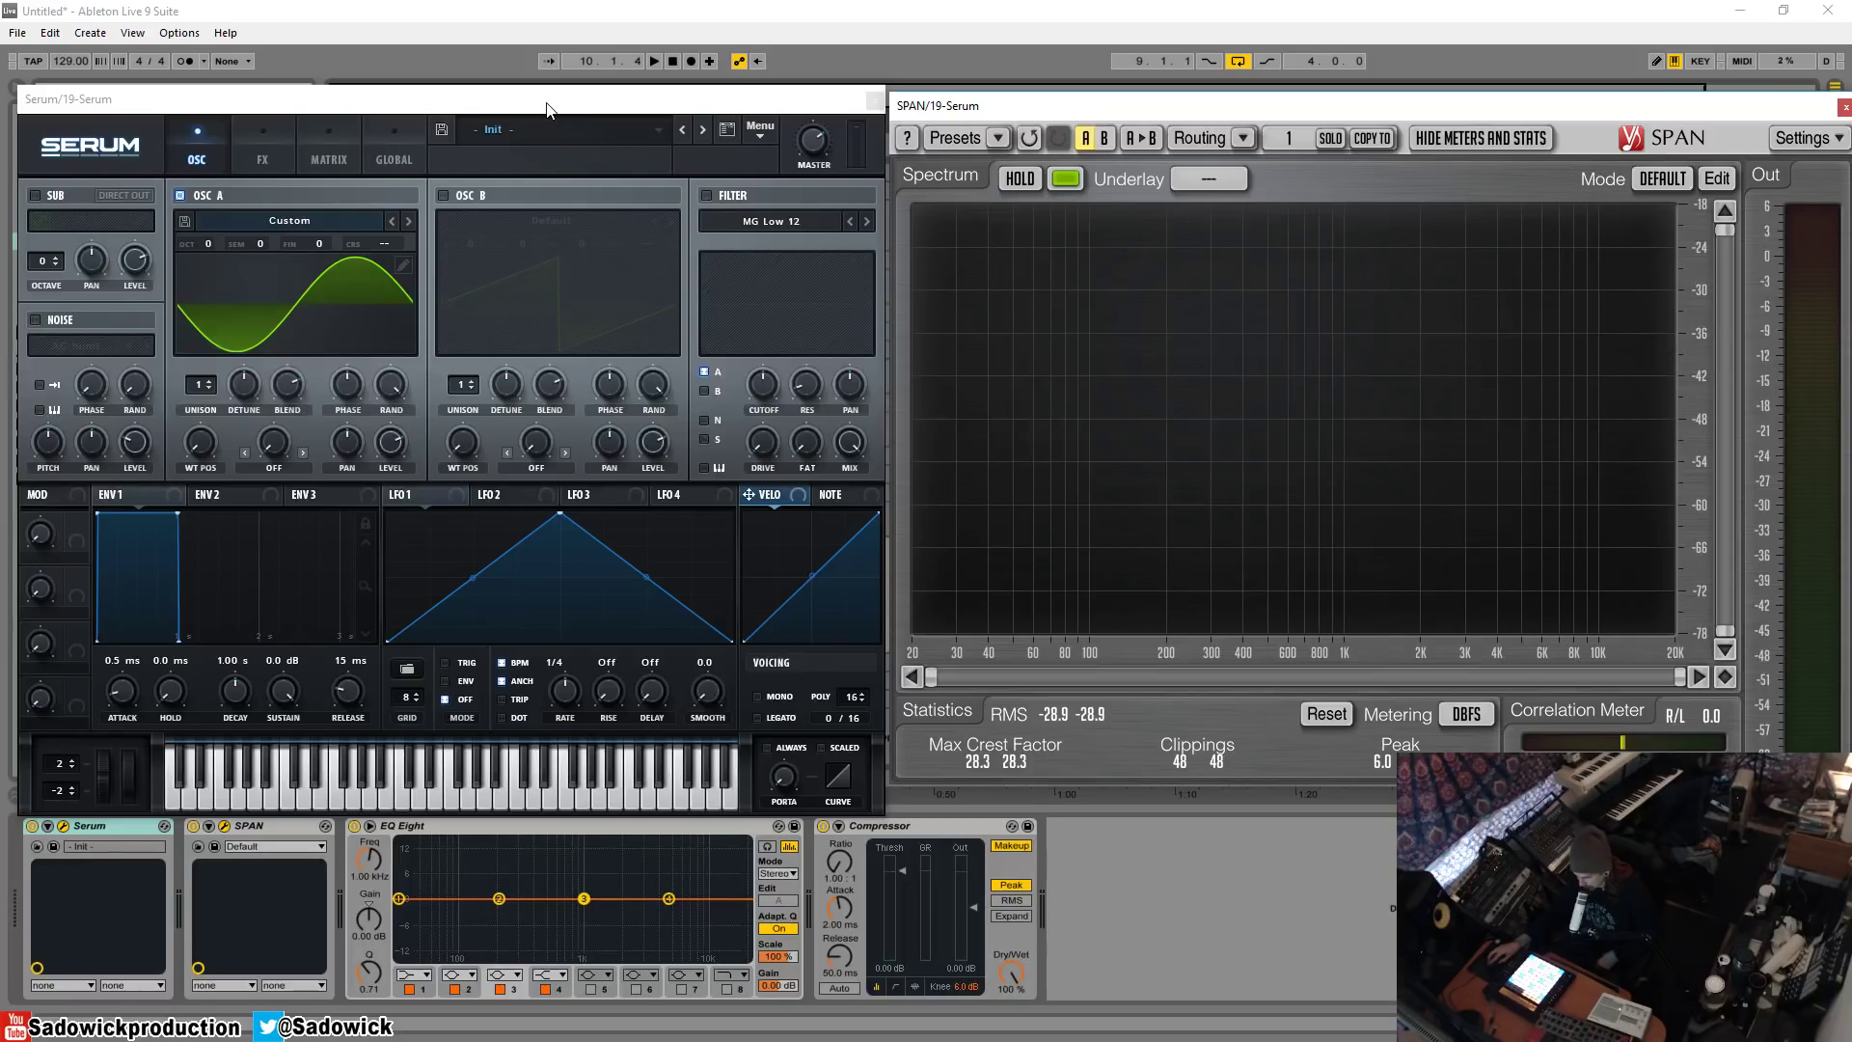
# - Raise oscillator A by 3 octaves and hold its spectrum in SPAN for inspection, releasing the hold when finished
pyautogui.moveTo(547, 109); pyautogui.dragTo(546, 99)
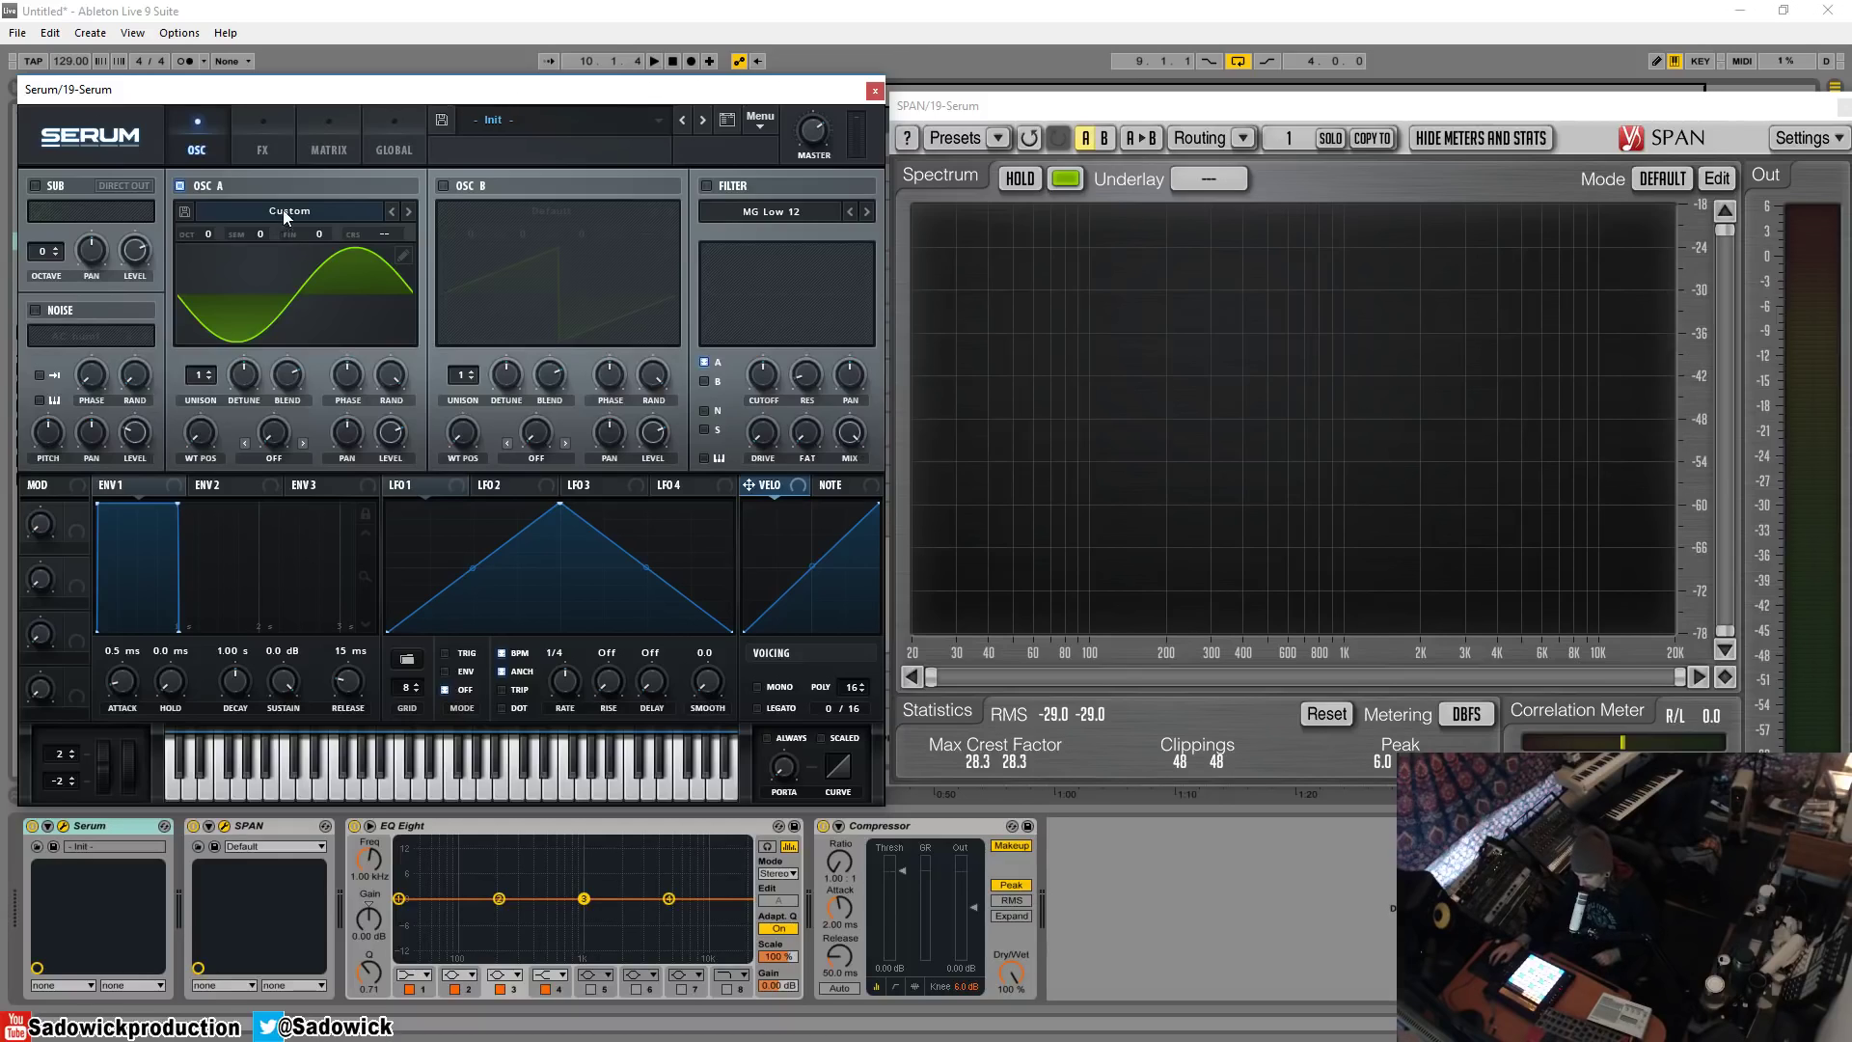
pyautogui.moveTo(208, 236); pyautogui.dragTo(217, 173)
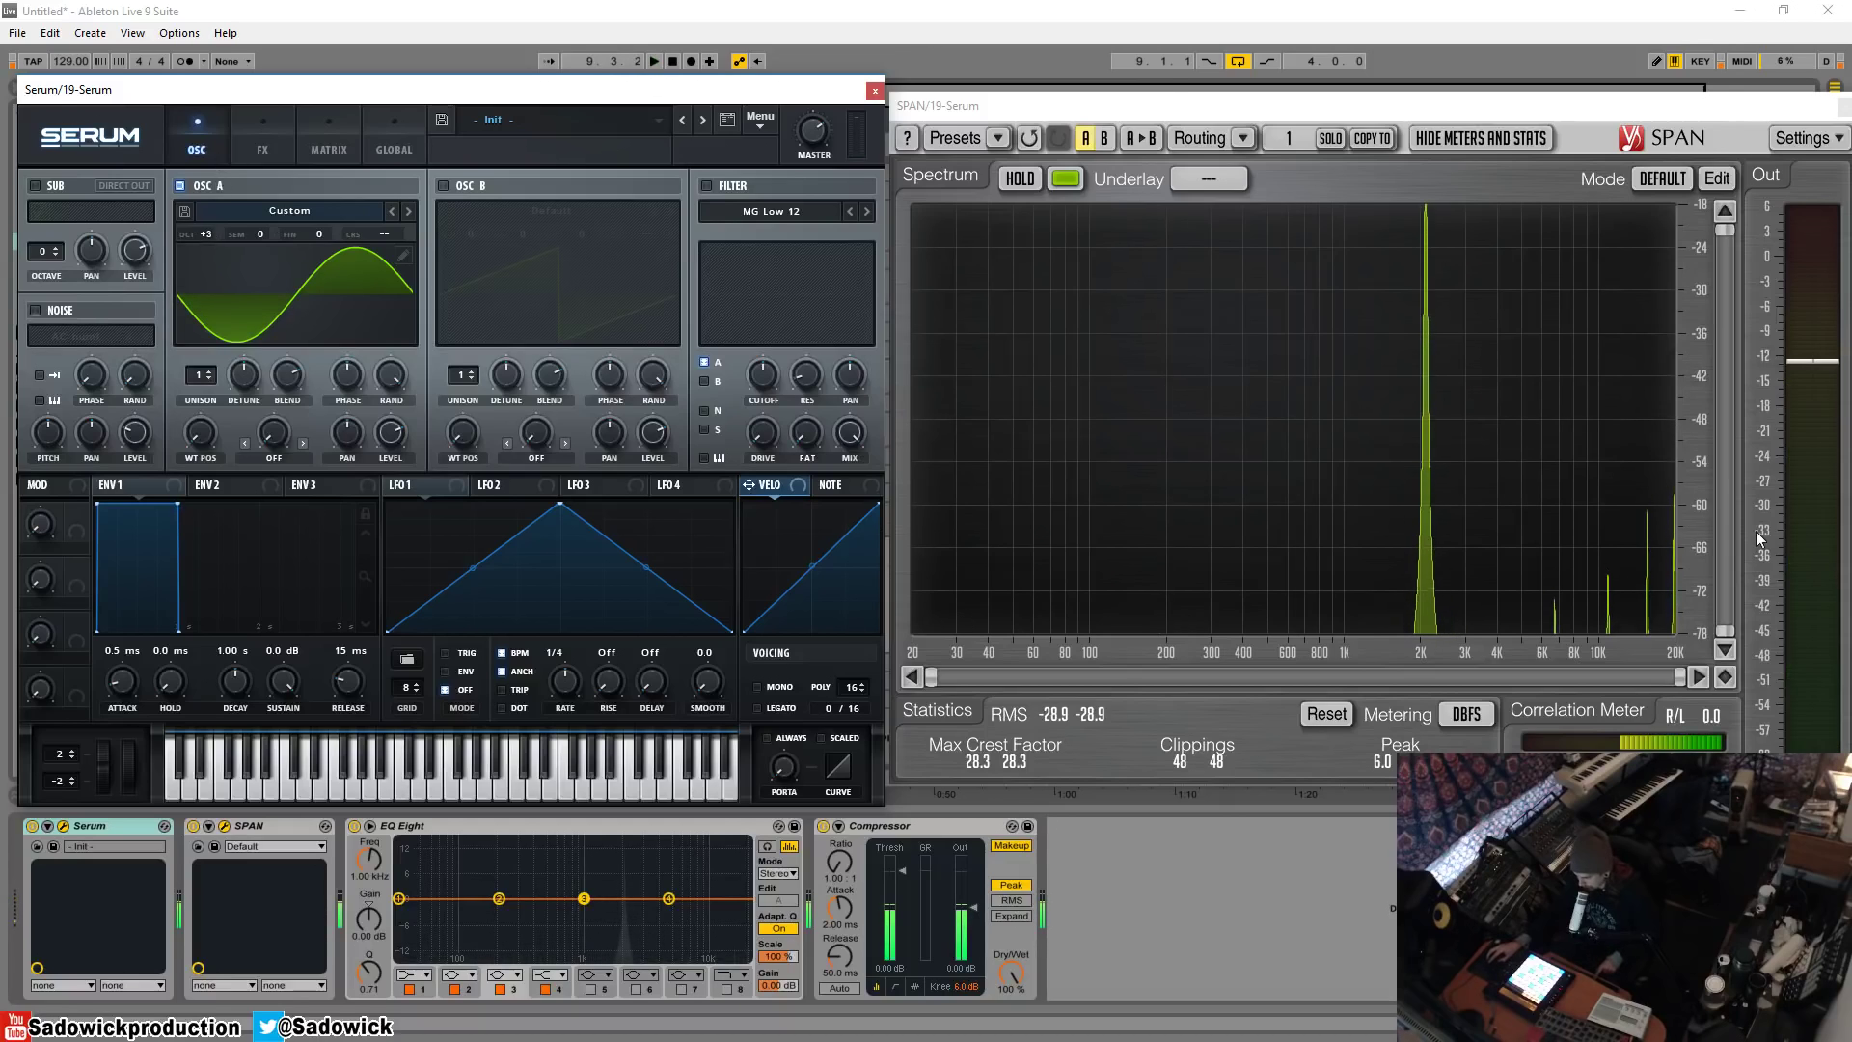
pyautogui.click(1028, 181)
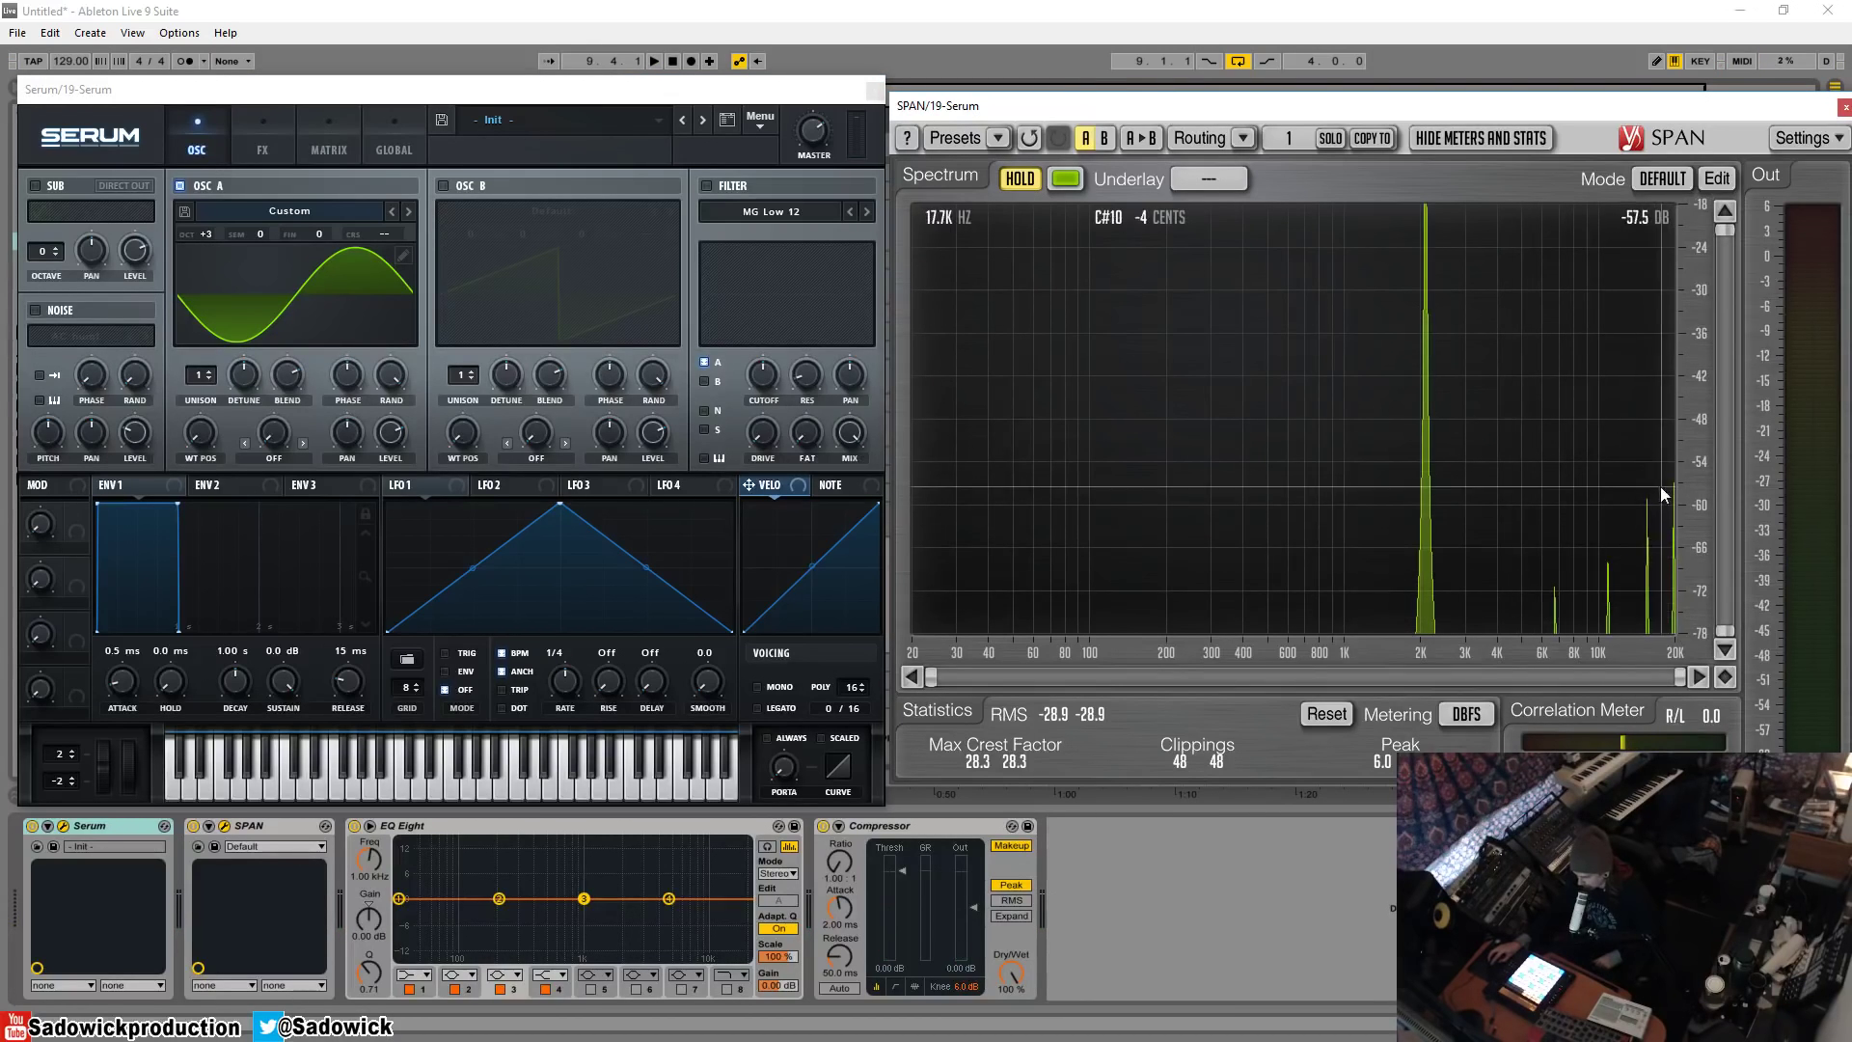
pyautogui.click(1034, 176)
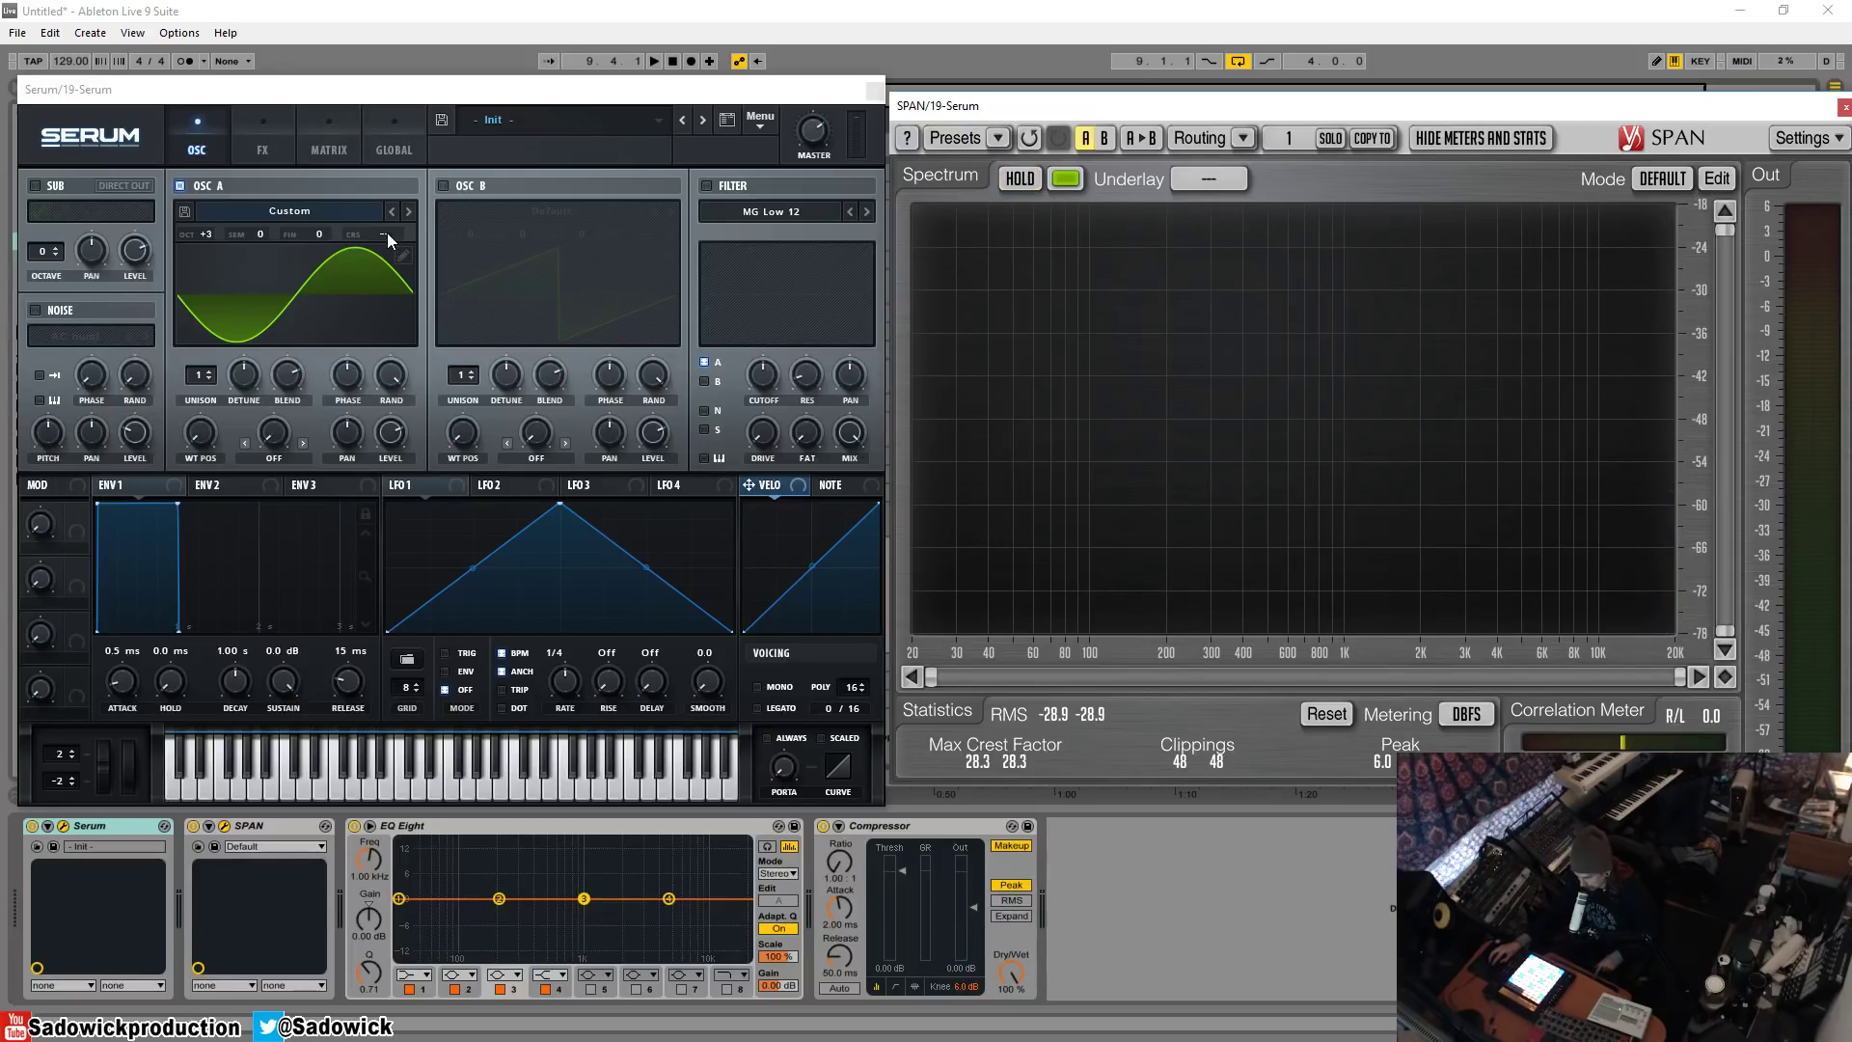
# - Sweep oscillator A's coarse pitch up to 35.84 during playback and hold the aliased spectrum in SPAN, releasing the hold when finished
pyautogui.press('space')
pyautogui.moveTo(386, 233); pyautogui.dragTo(401, 102)
pyautogui.press('space')
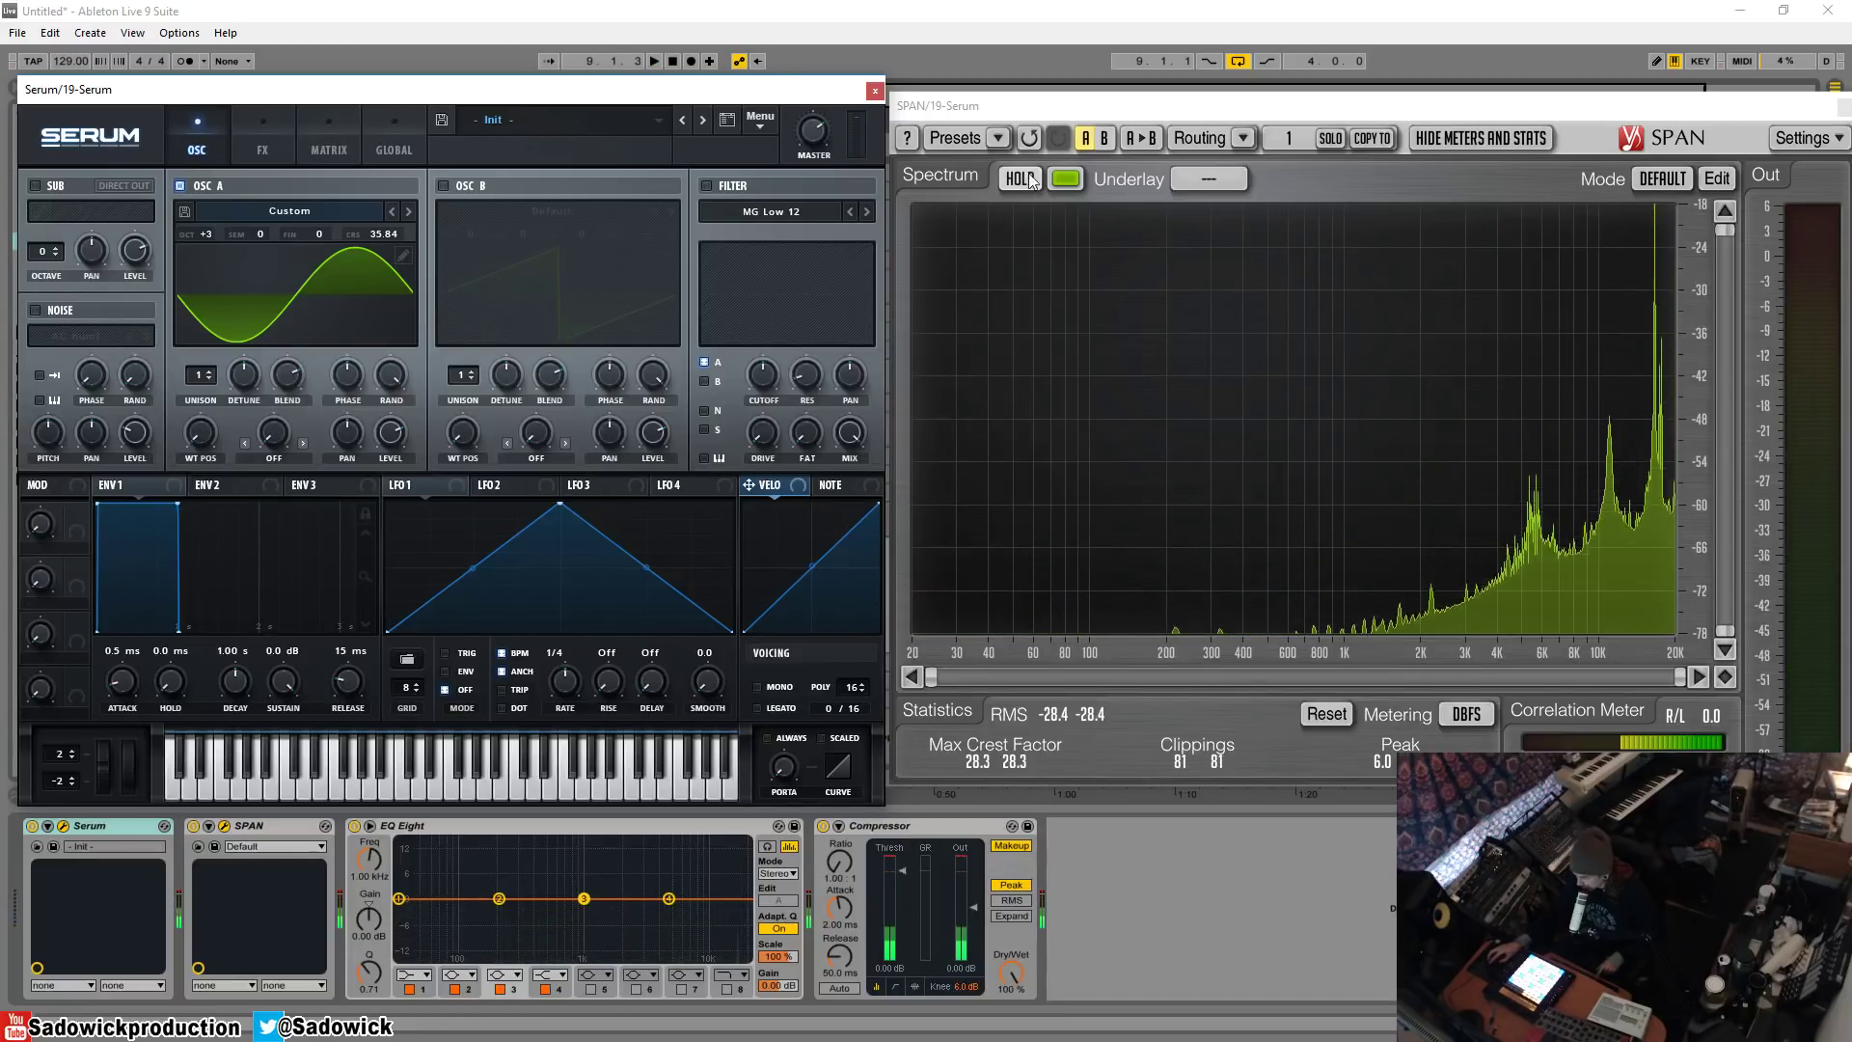
pyautogui.click(1025, 179)
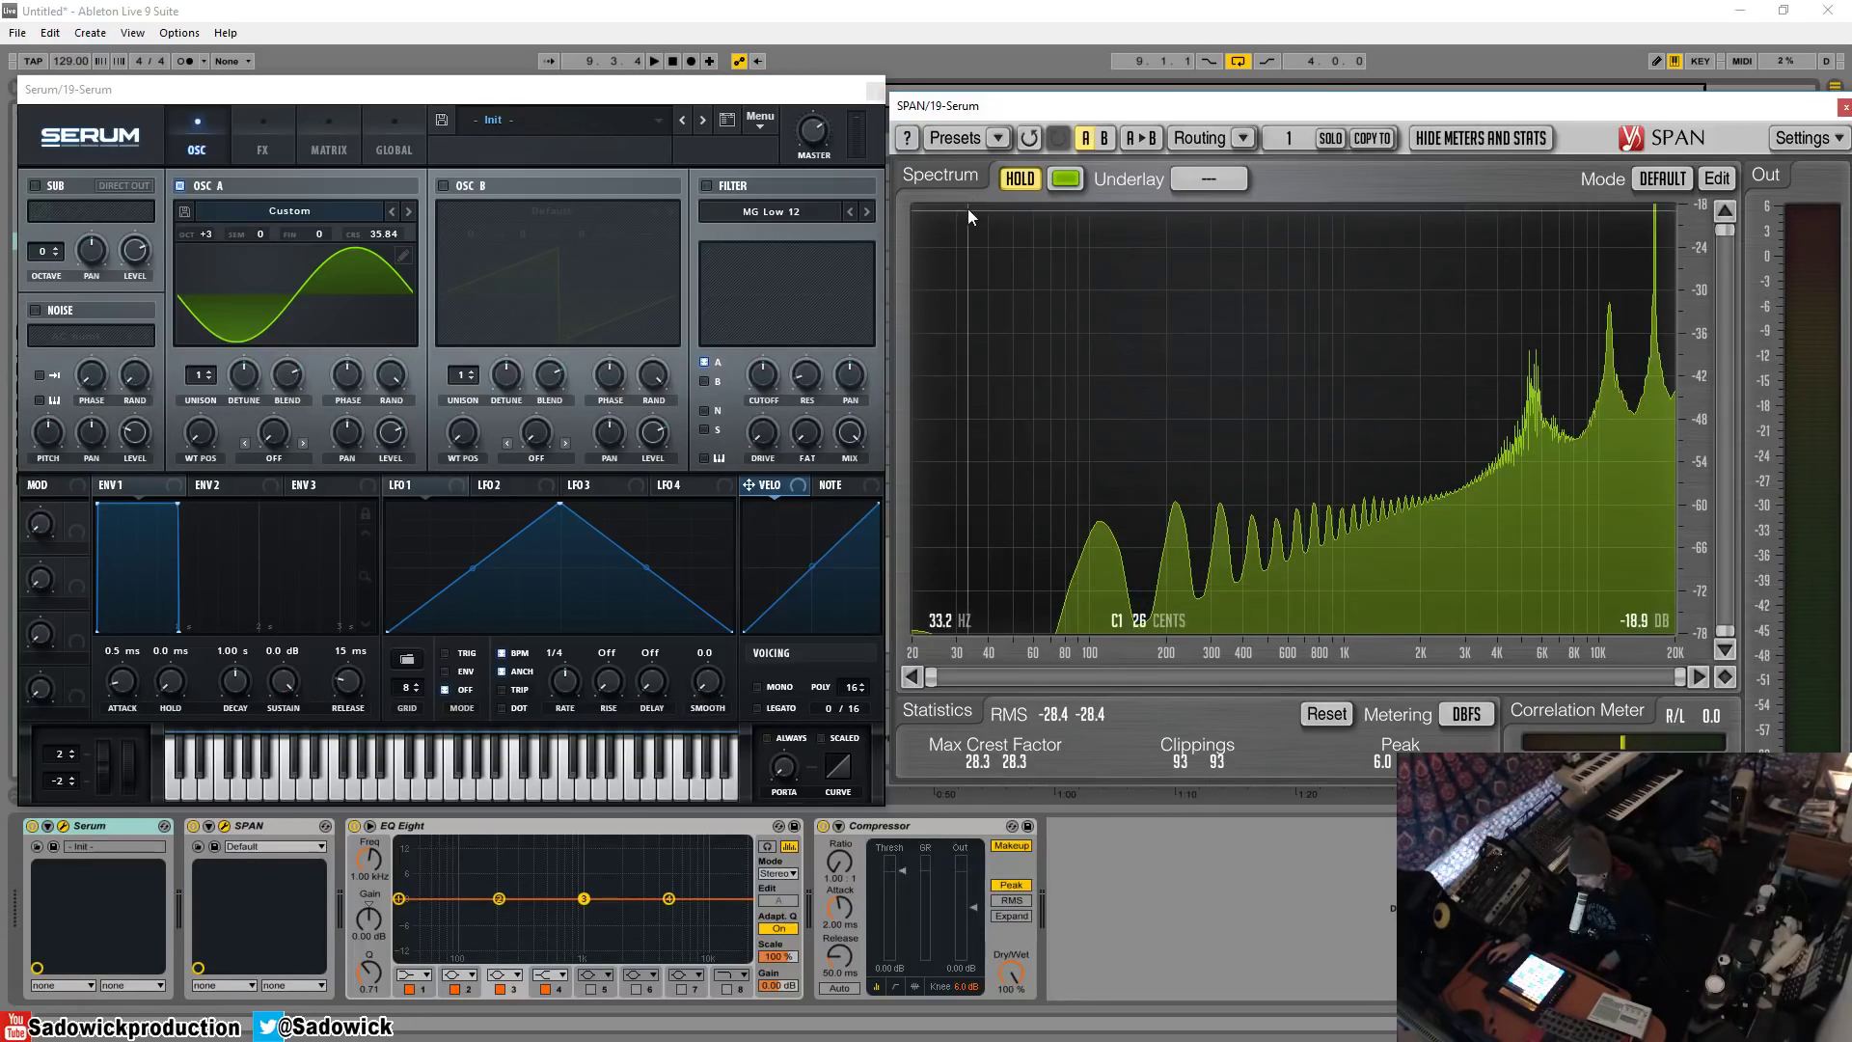
pyautogui.click(1019, 179)
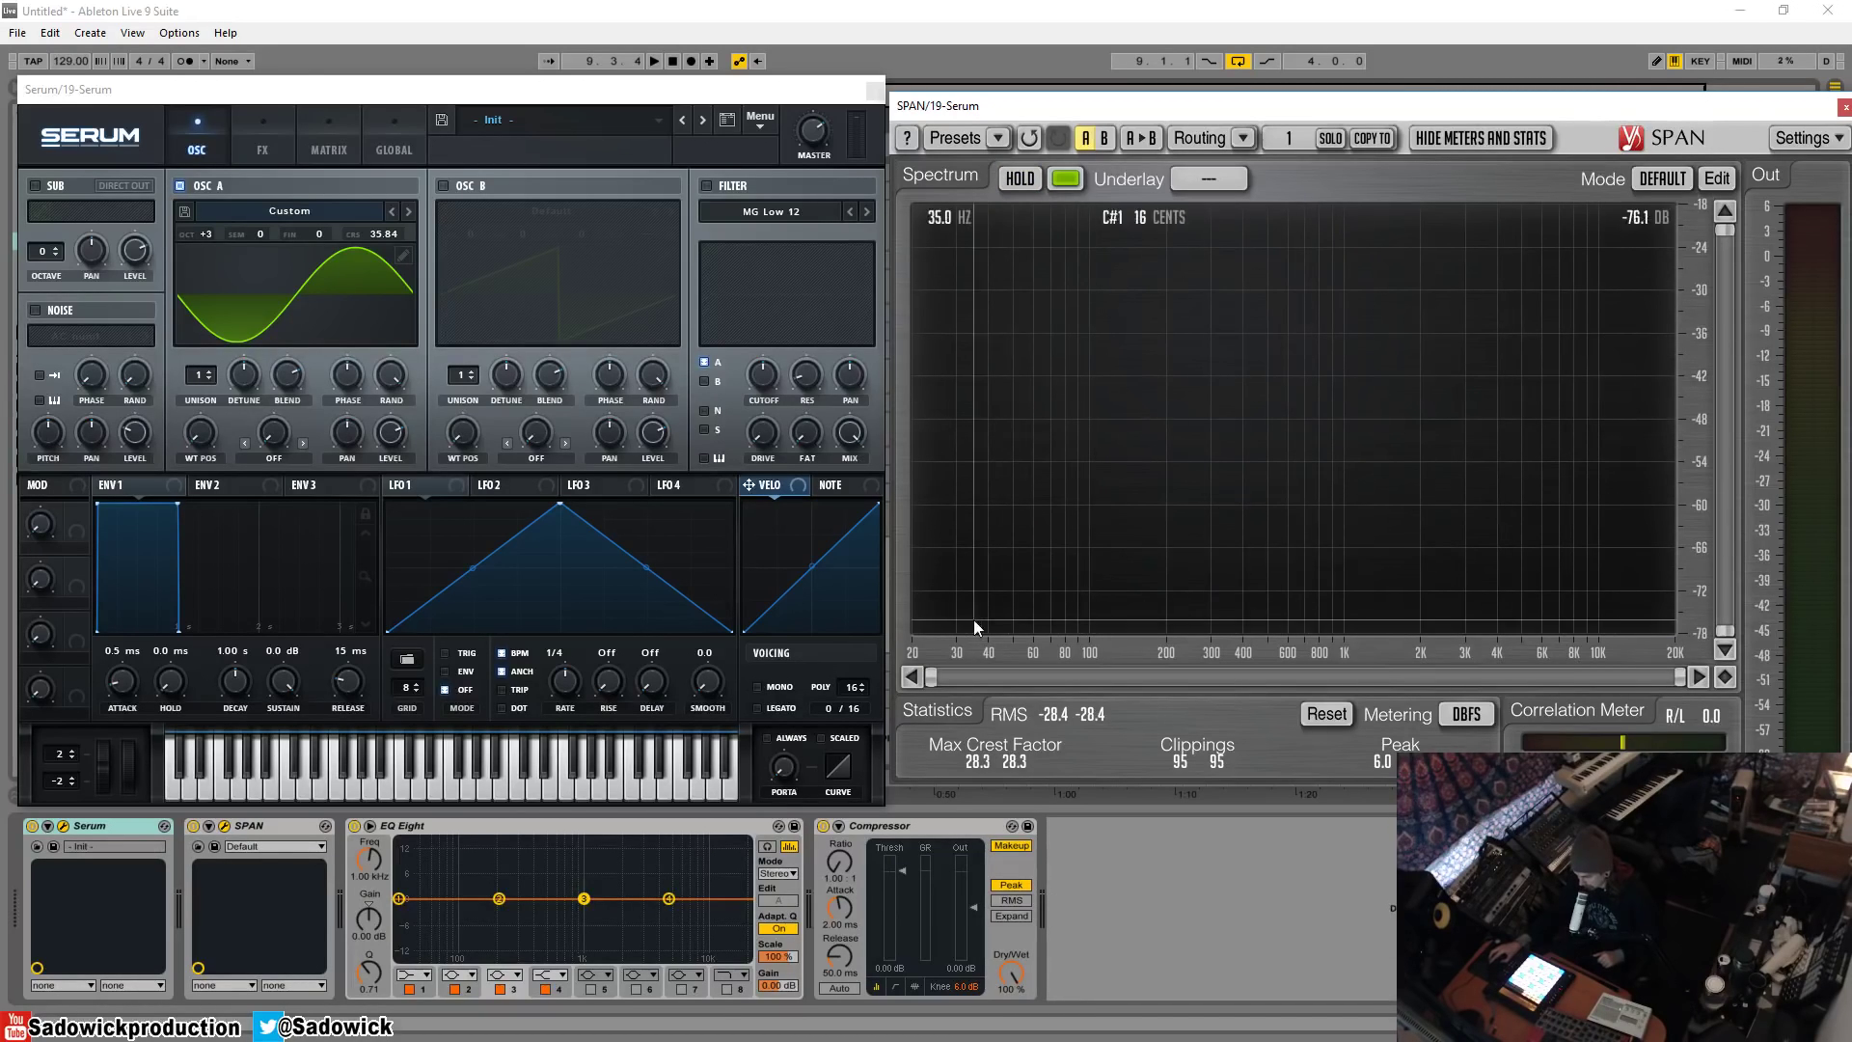
# - Set Serum's global oscillator quality to 2X and hold the playing sine wave's spectrum in SPAN, releasing the hold when finished
pyautogui.click(390, 146)
pyautogui.click(771, 230)
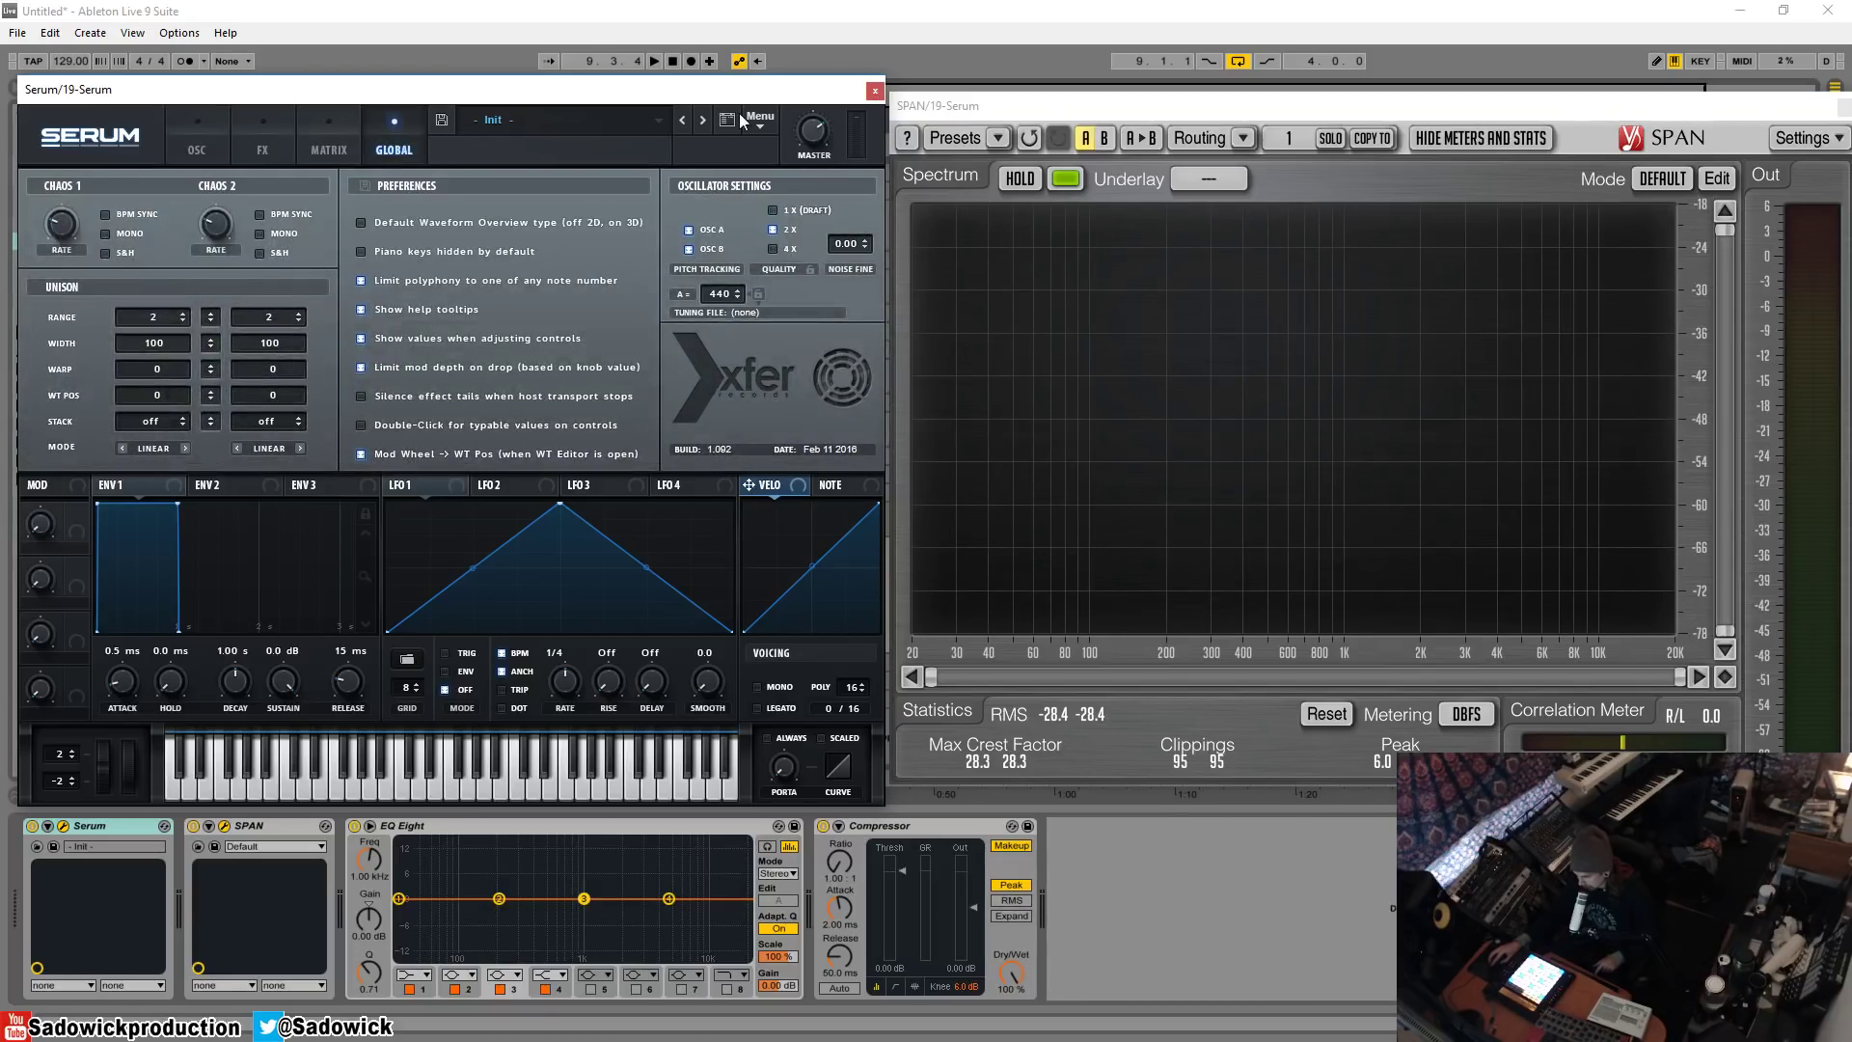
pyautogui.click(1036, 104)
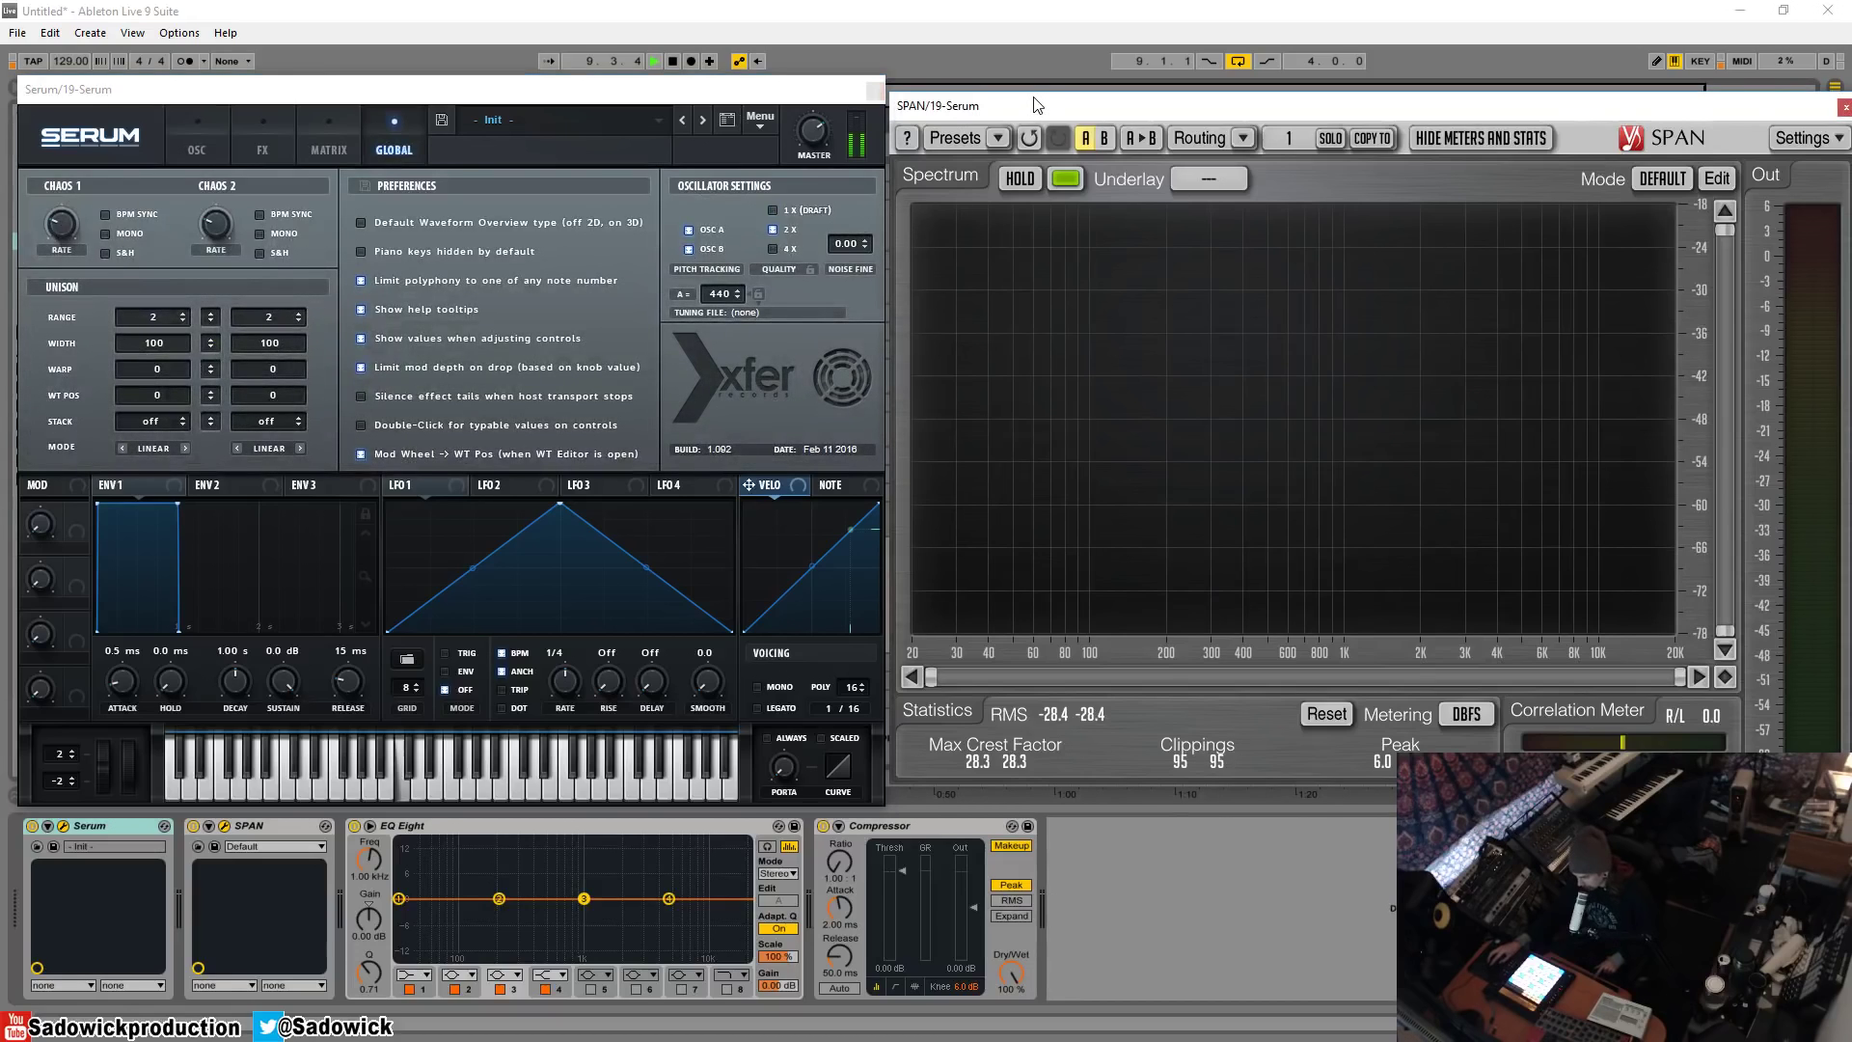
pyautogui.click(1023, 177)
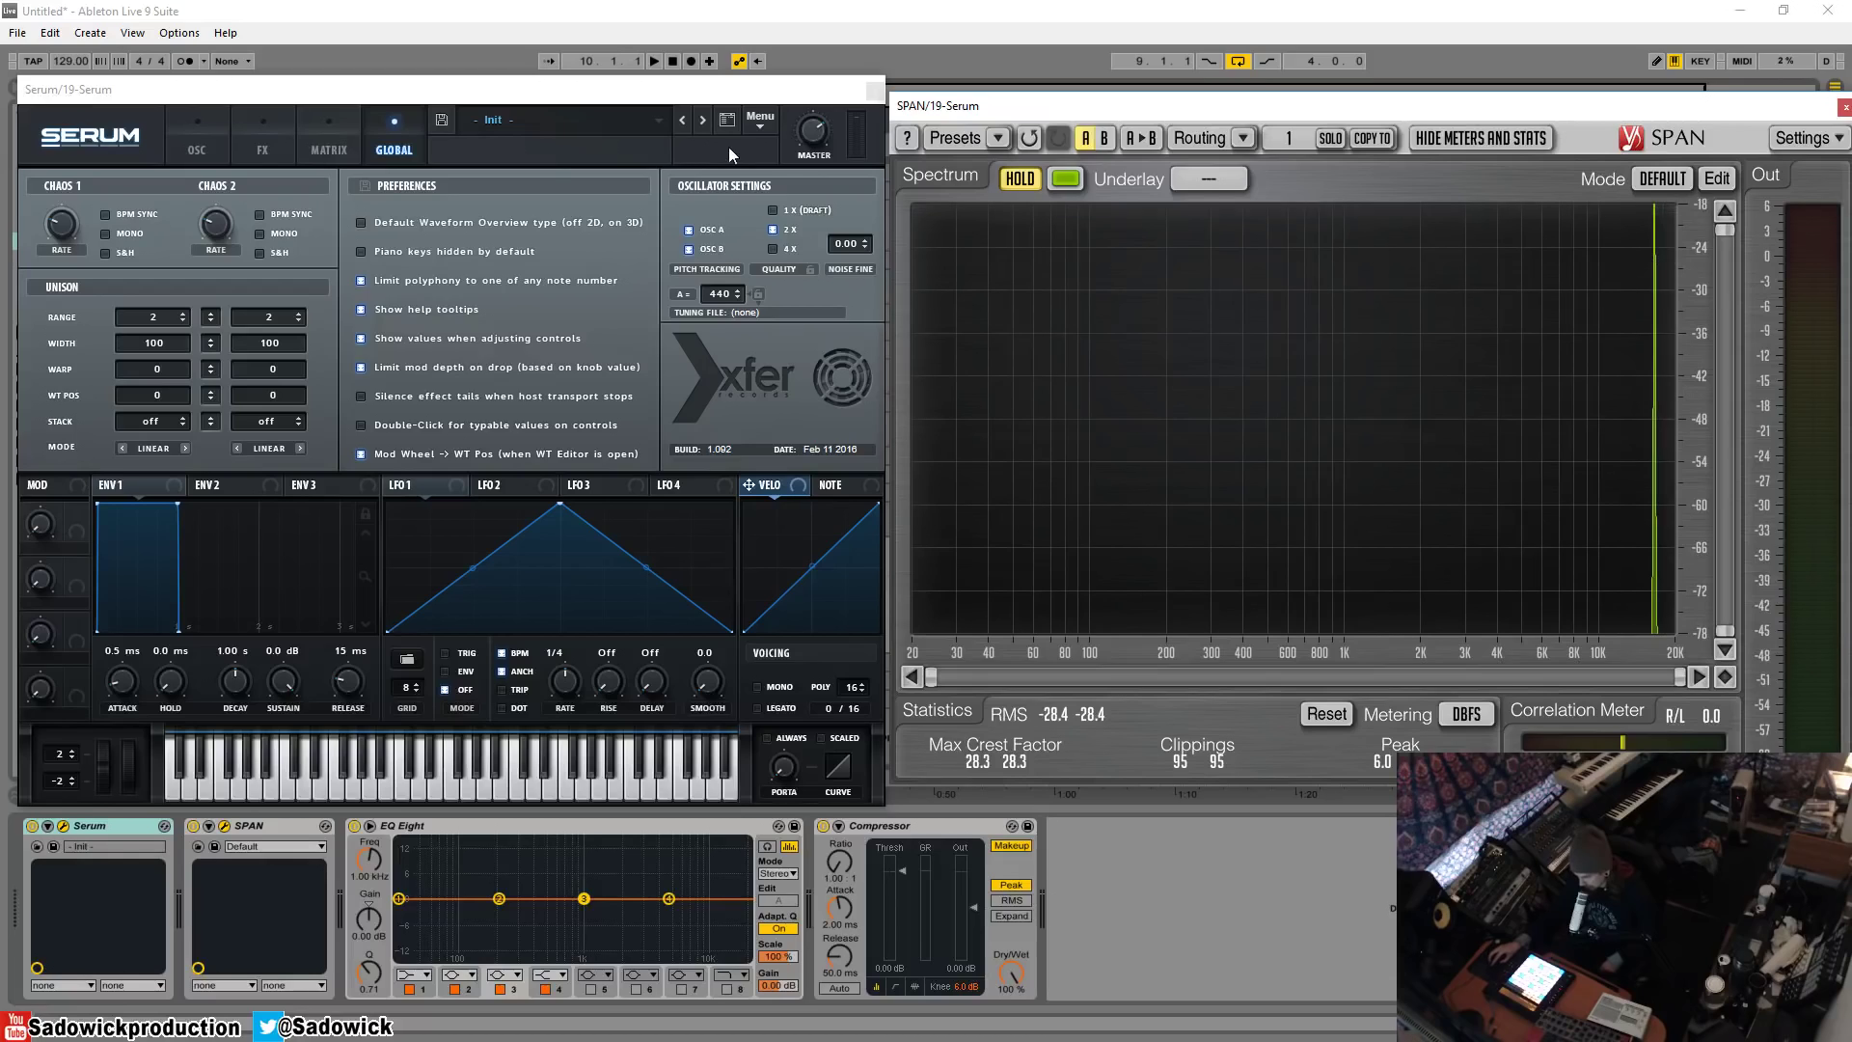
pyautogui.click(1019, 175)
# - Switch Serum's global oscillator quality to 1X (Draft) during playback to compare the spectrum in SPAN, and return to the oscillator page
pyautogui.press('space')
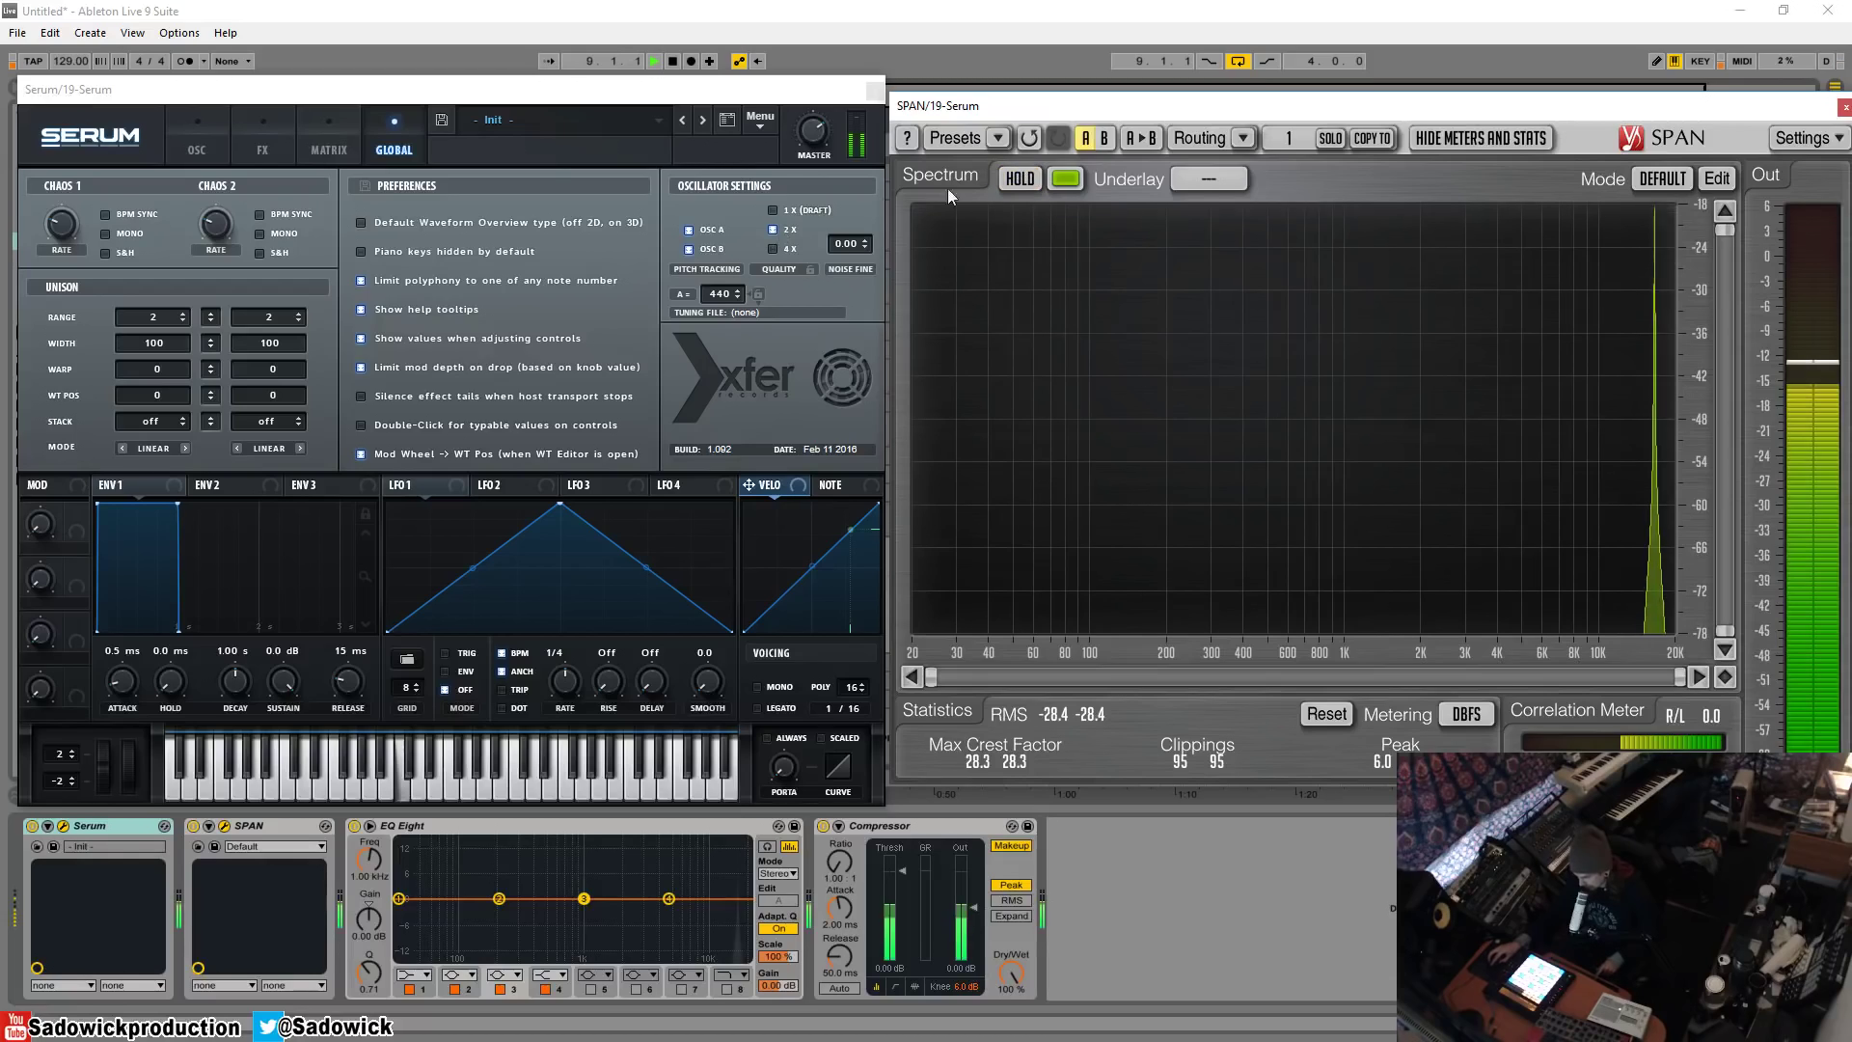
pyautogui.click(773, 210)
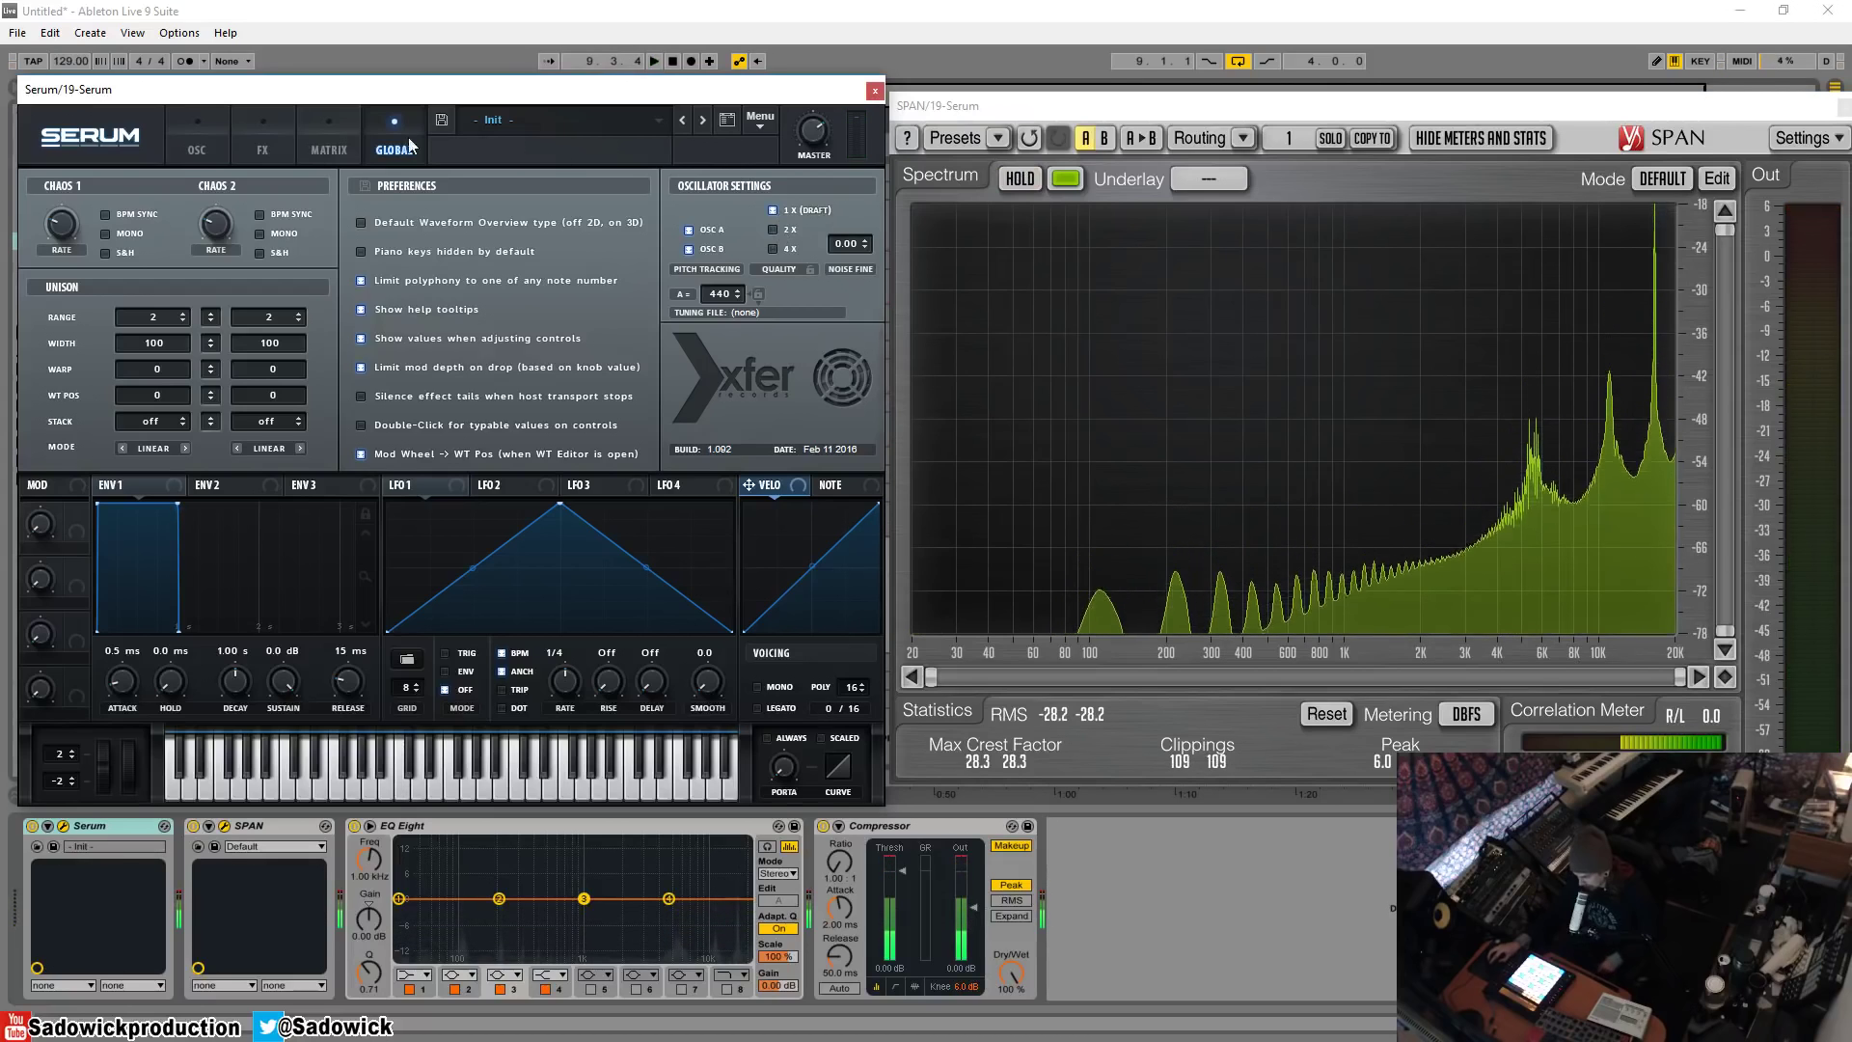
pyautogui.click(220, 149)
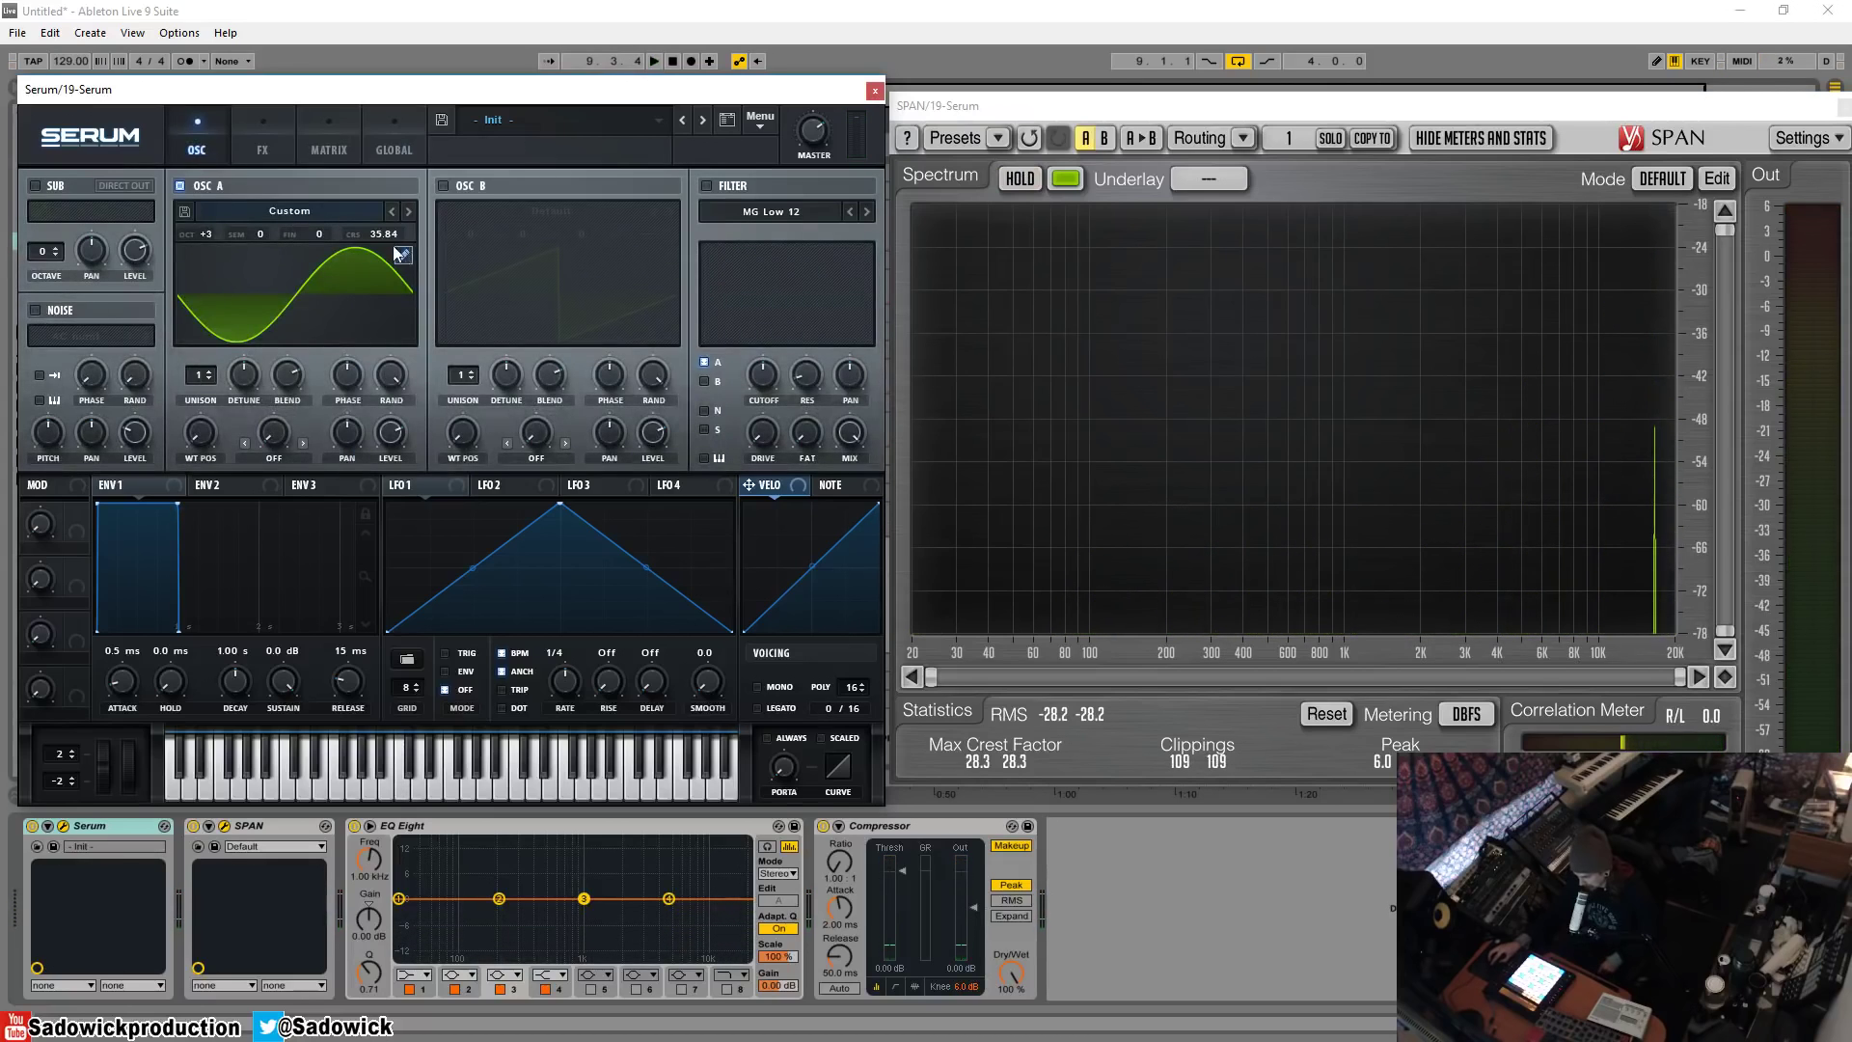
# - Load the 4088 wavetable in oscillator A and set Serum's global oscillator quality to 2X
pyautogui.click(409, 210)
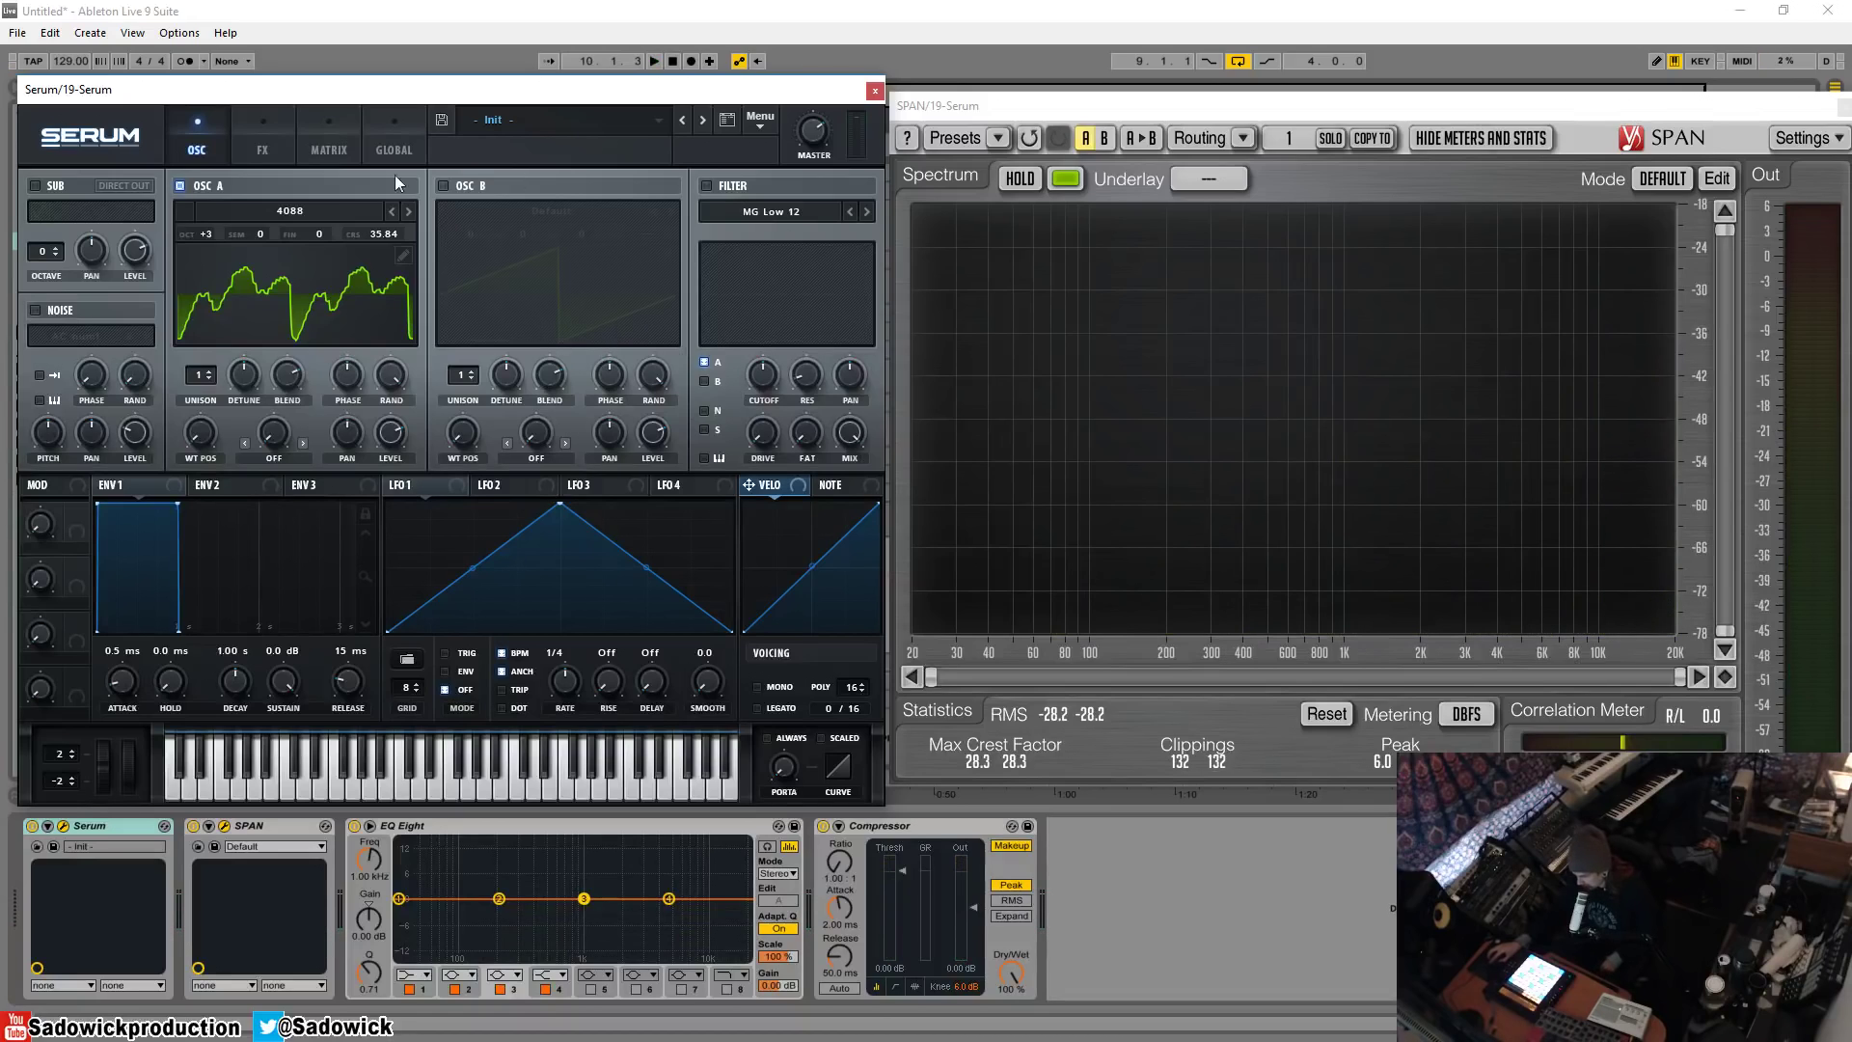
pyautogui.click(379, 142)
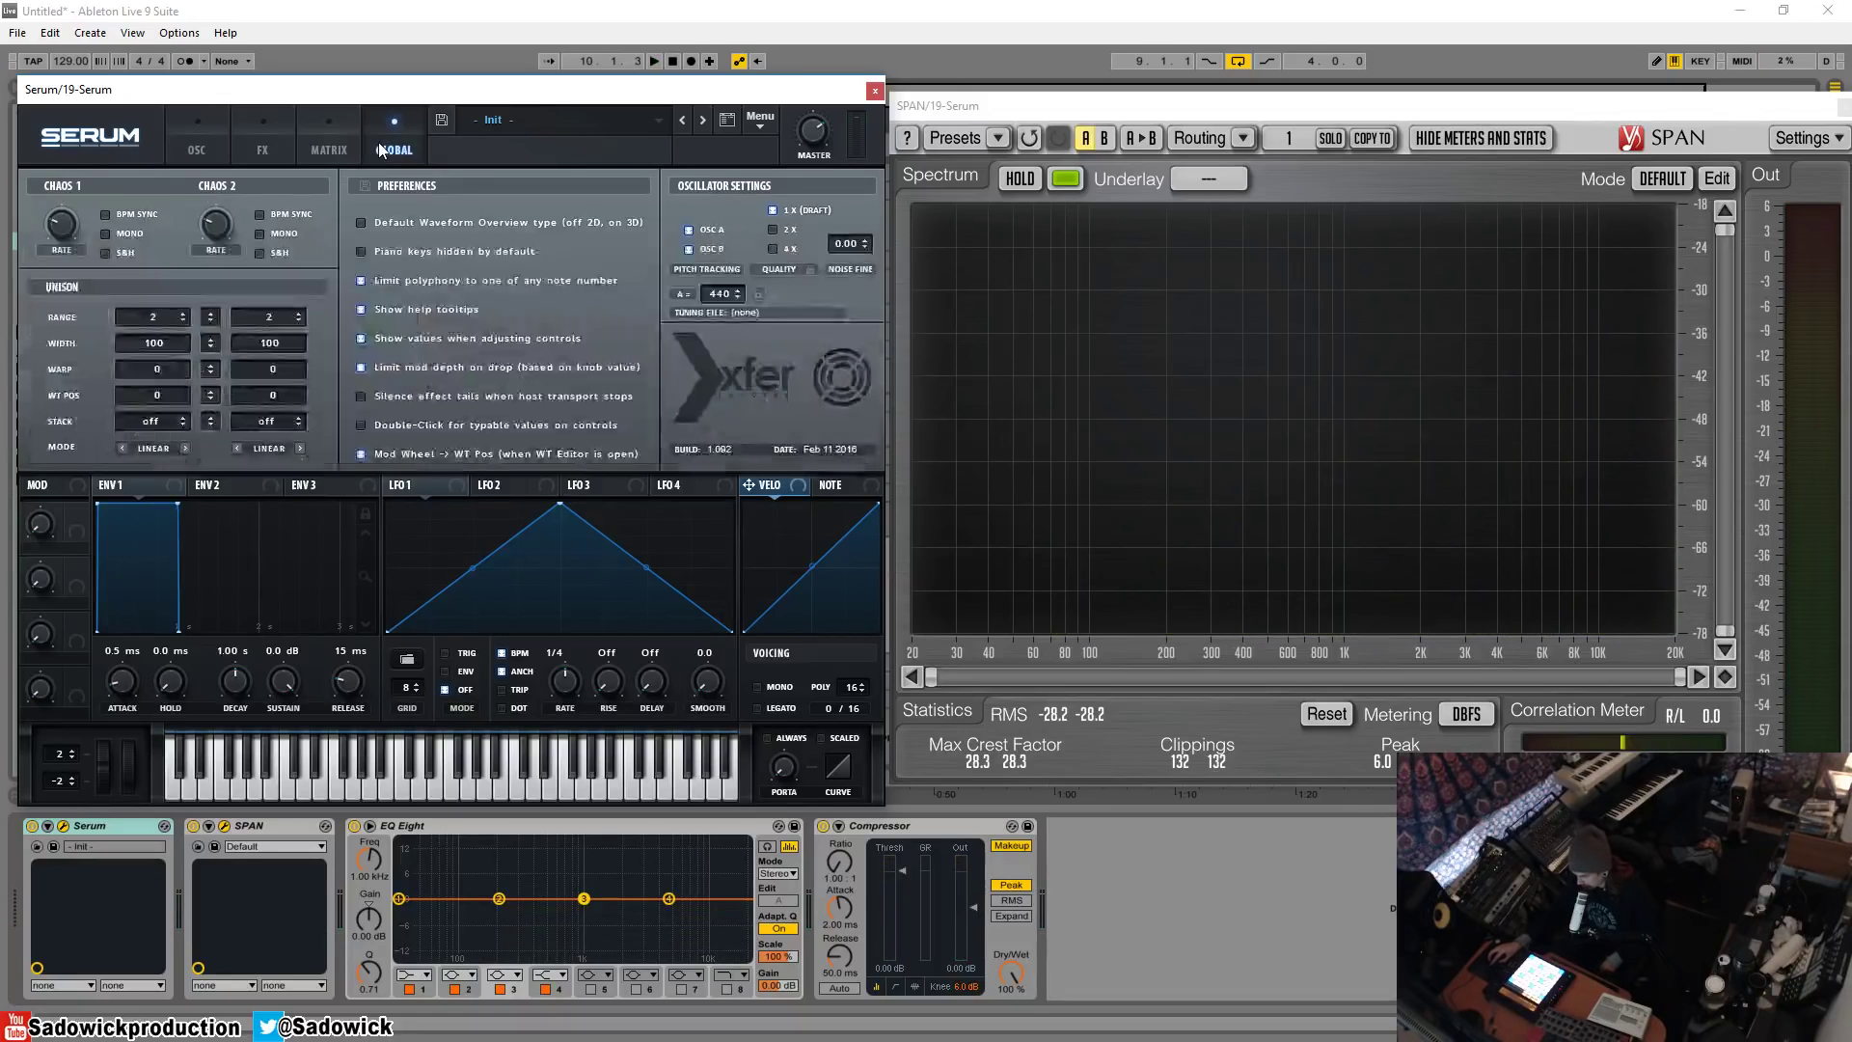
pyautogui.click(772, 230)
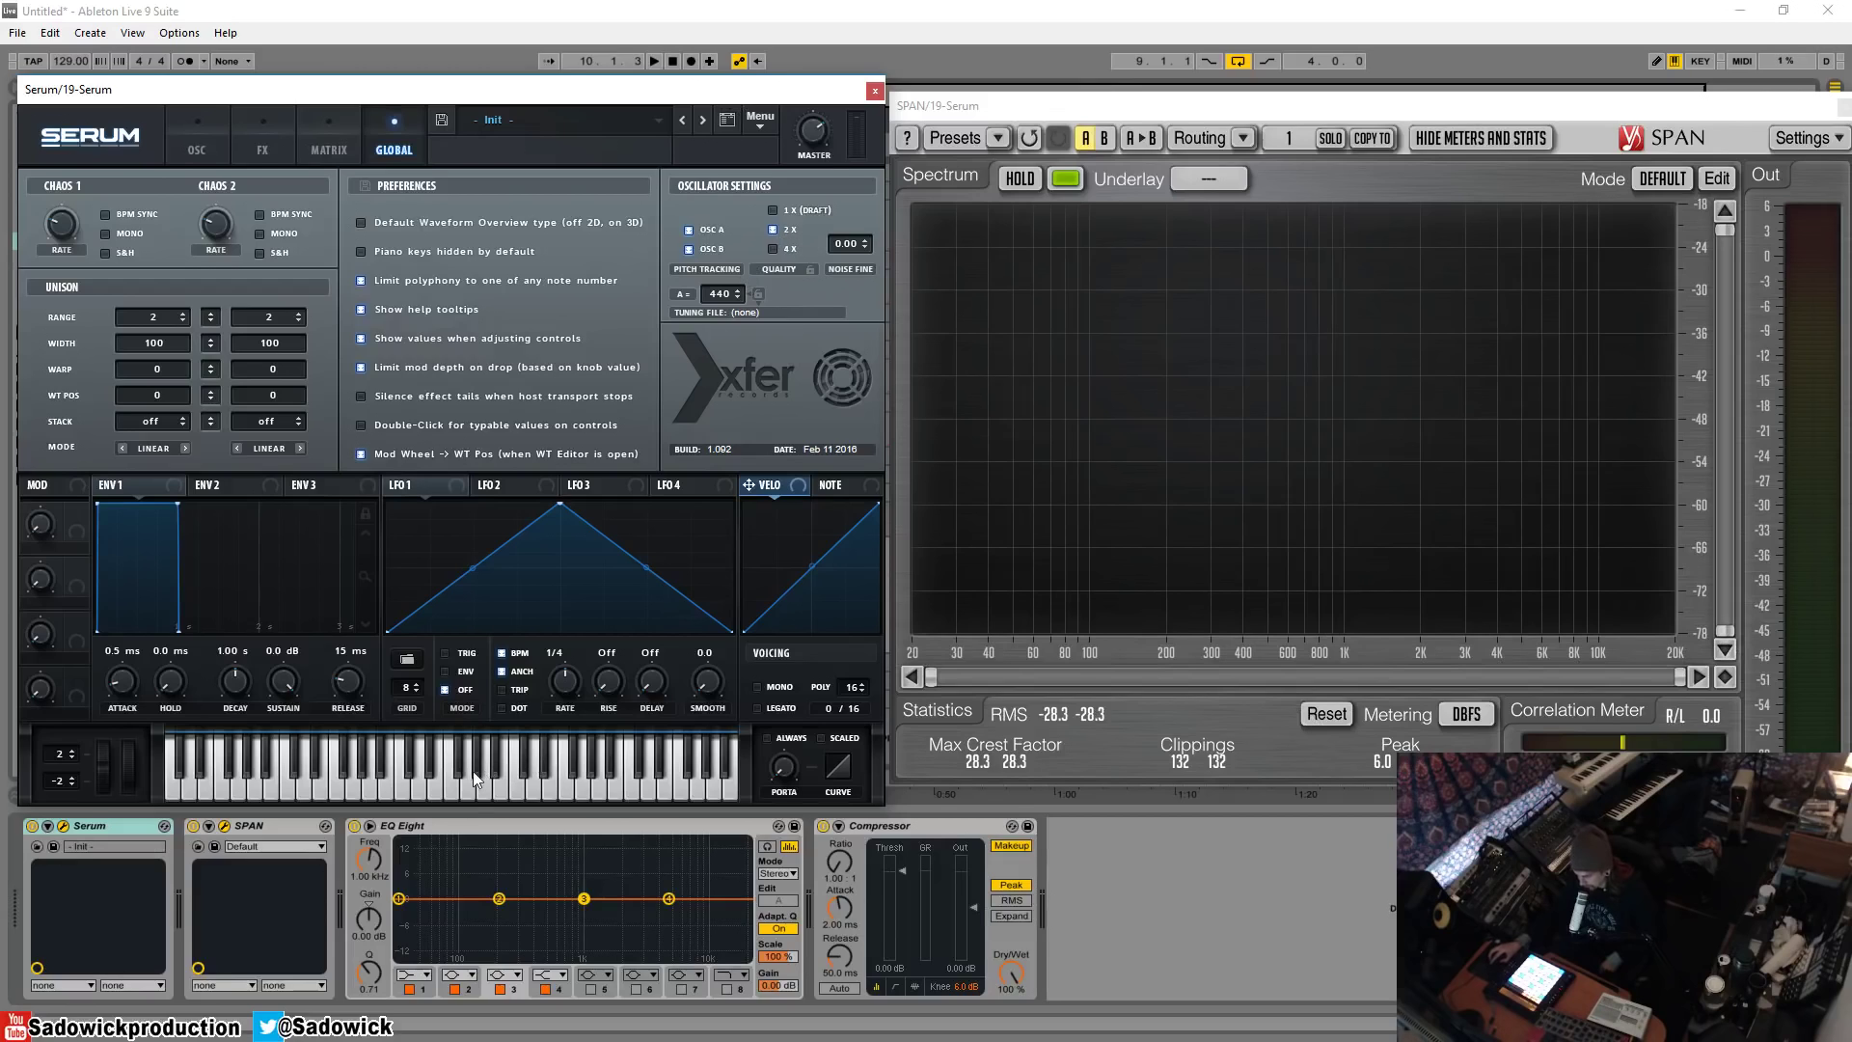
pyautogui.rightClick(494, 824)
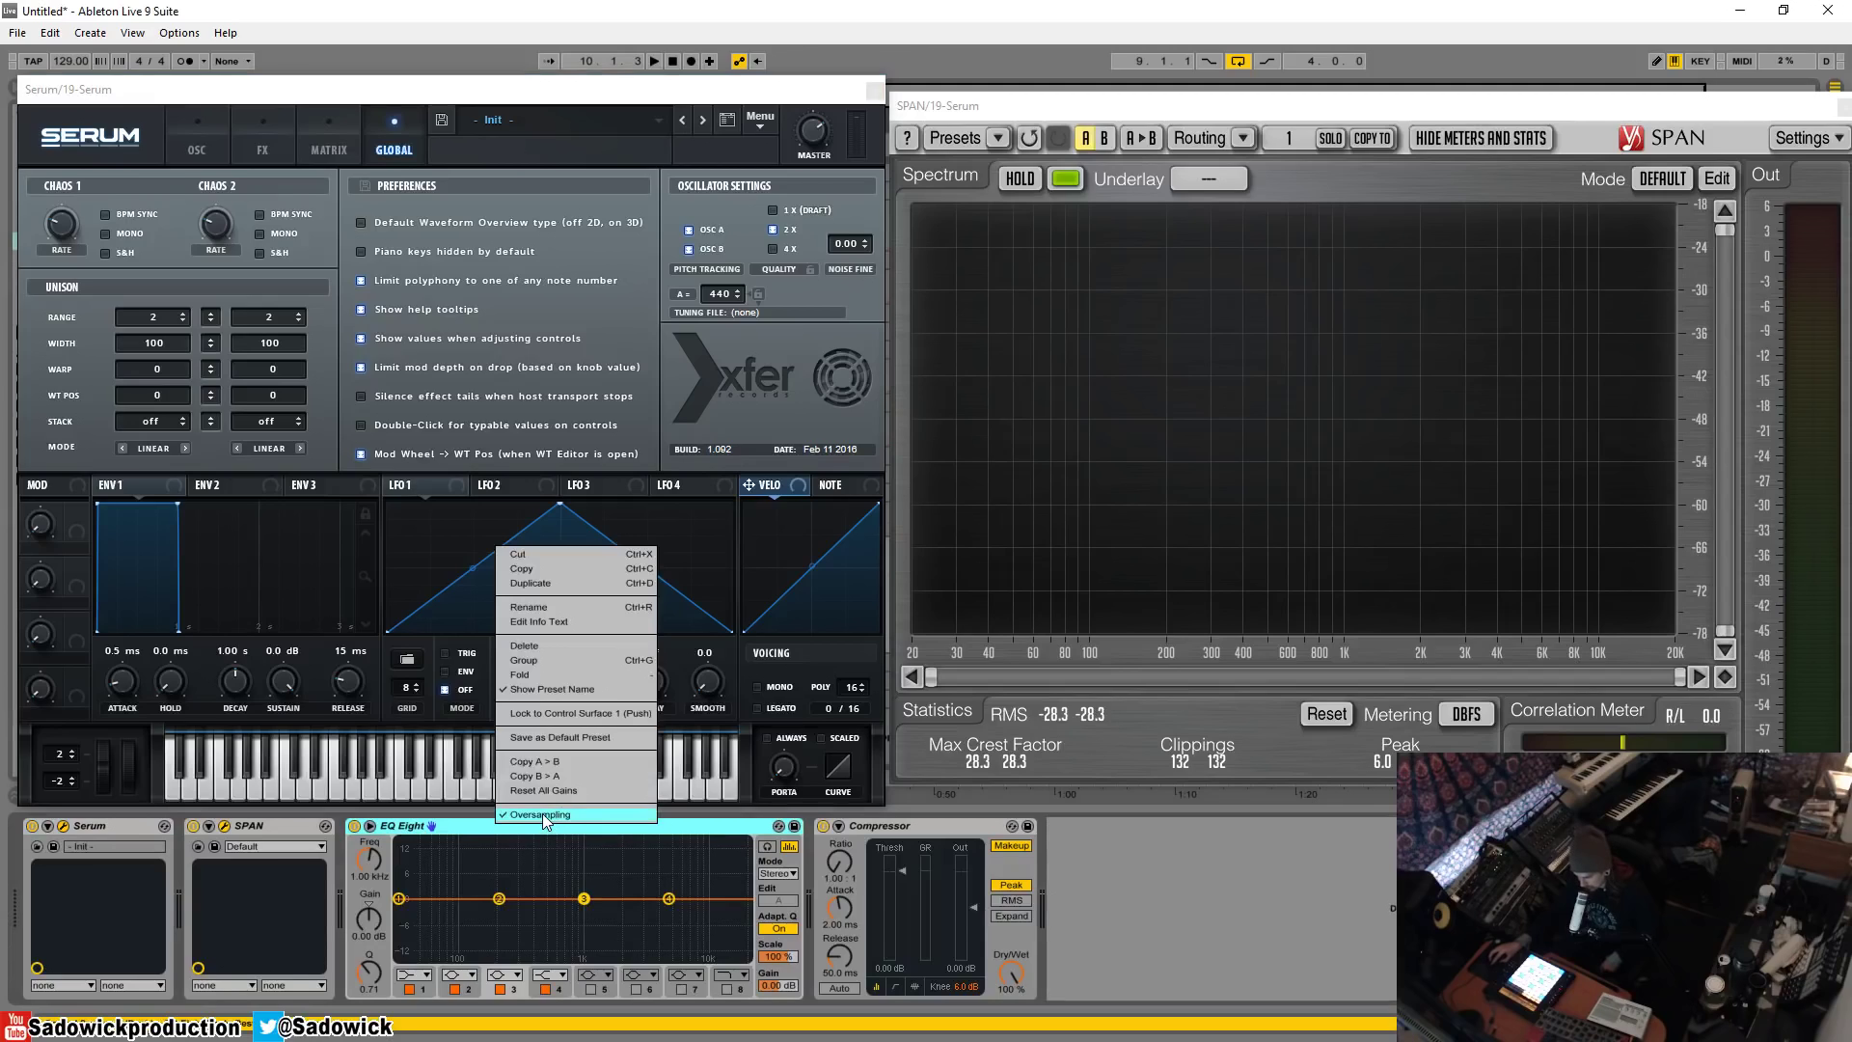
pyautogui.click(730, 831)
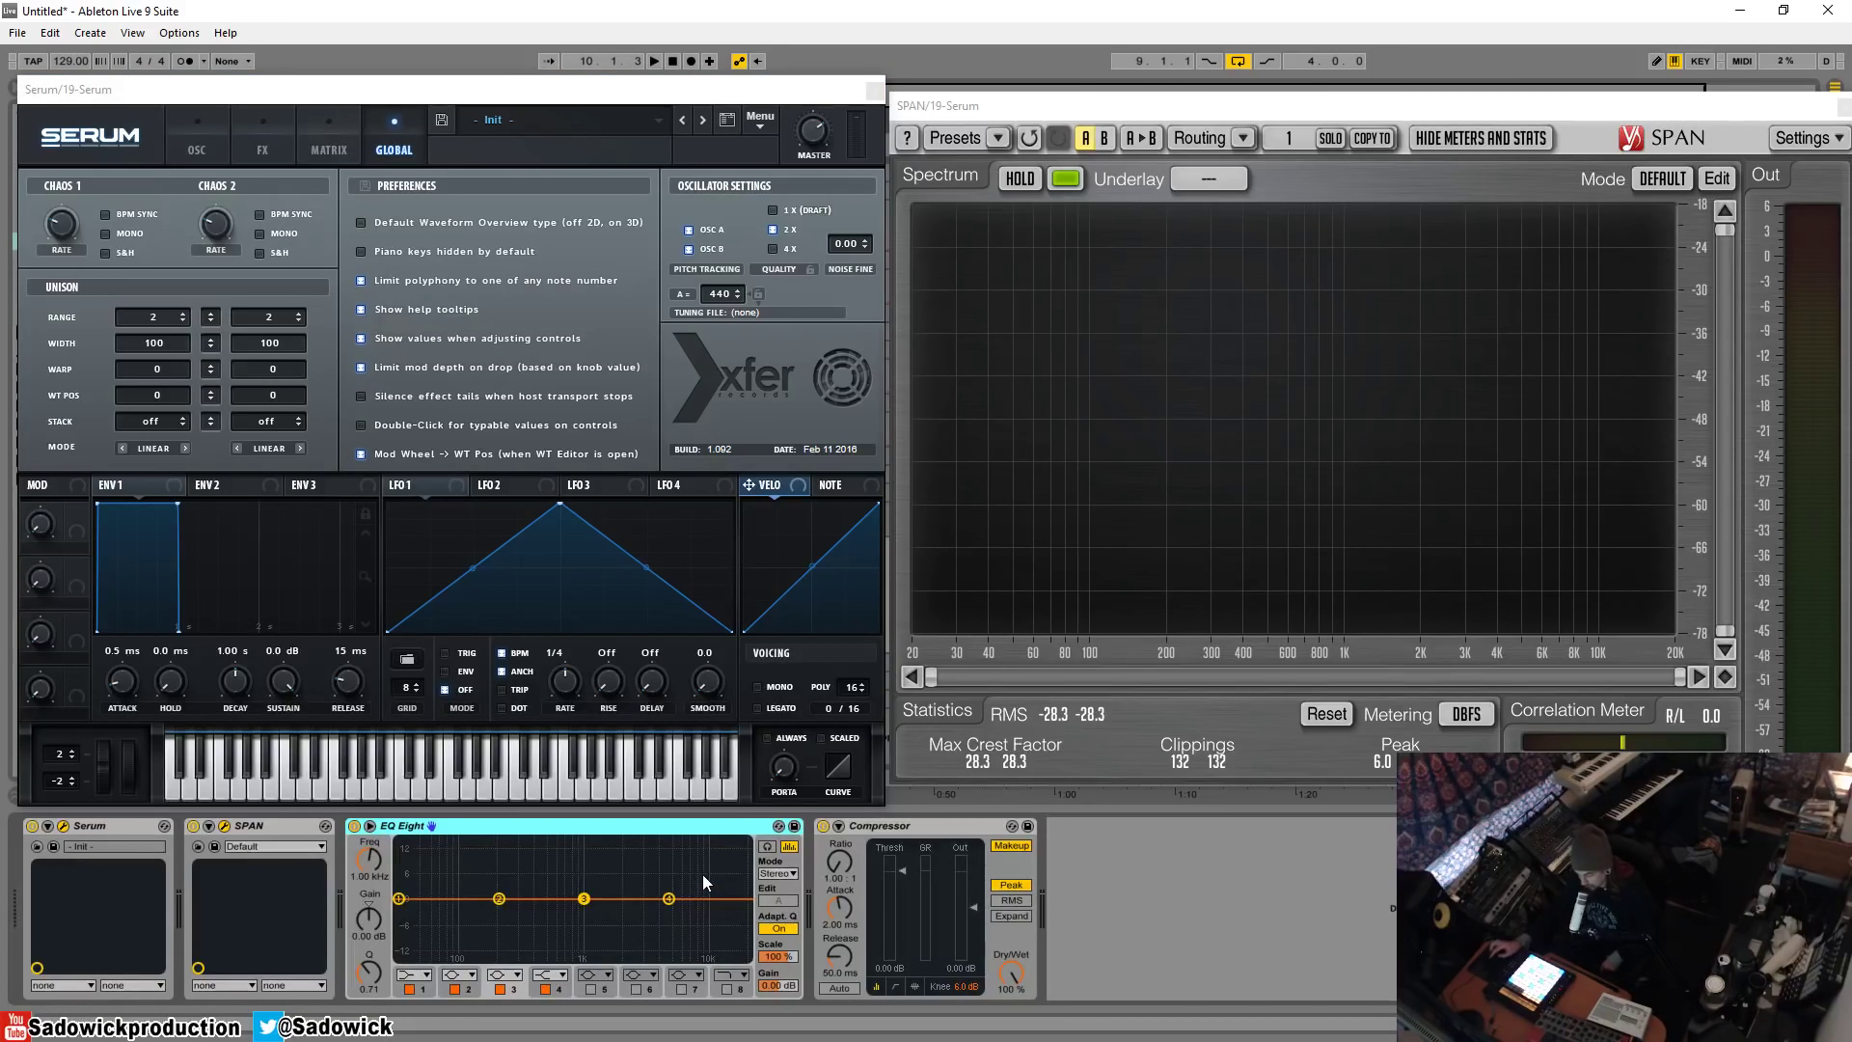
pyautogui.rightClick(588, 832)
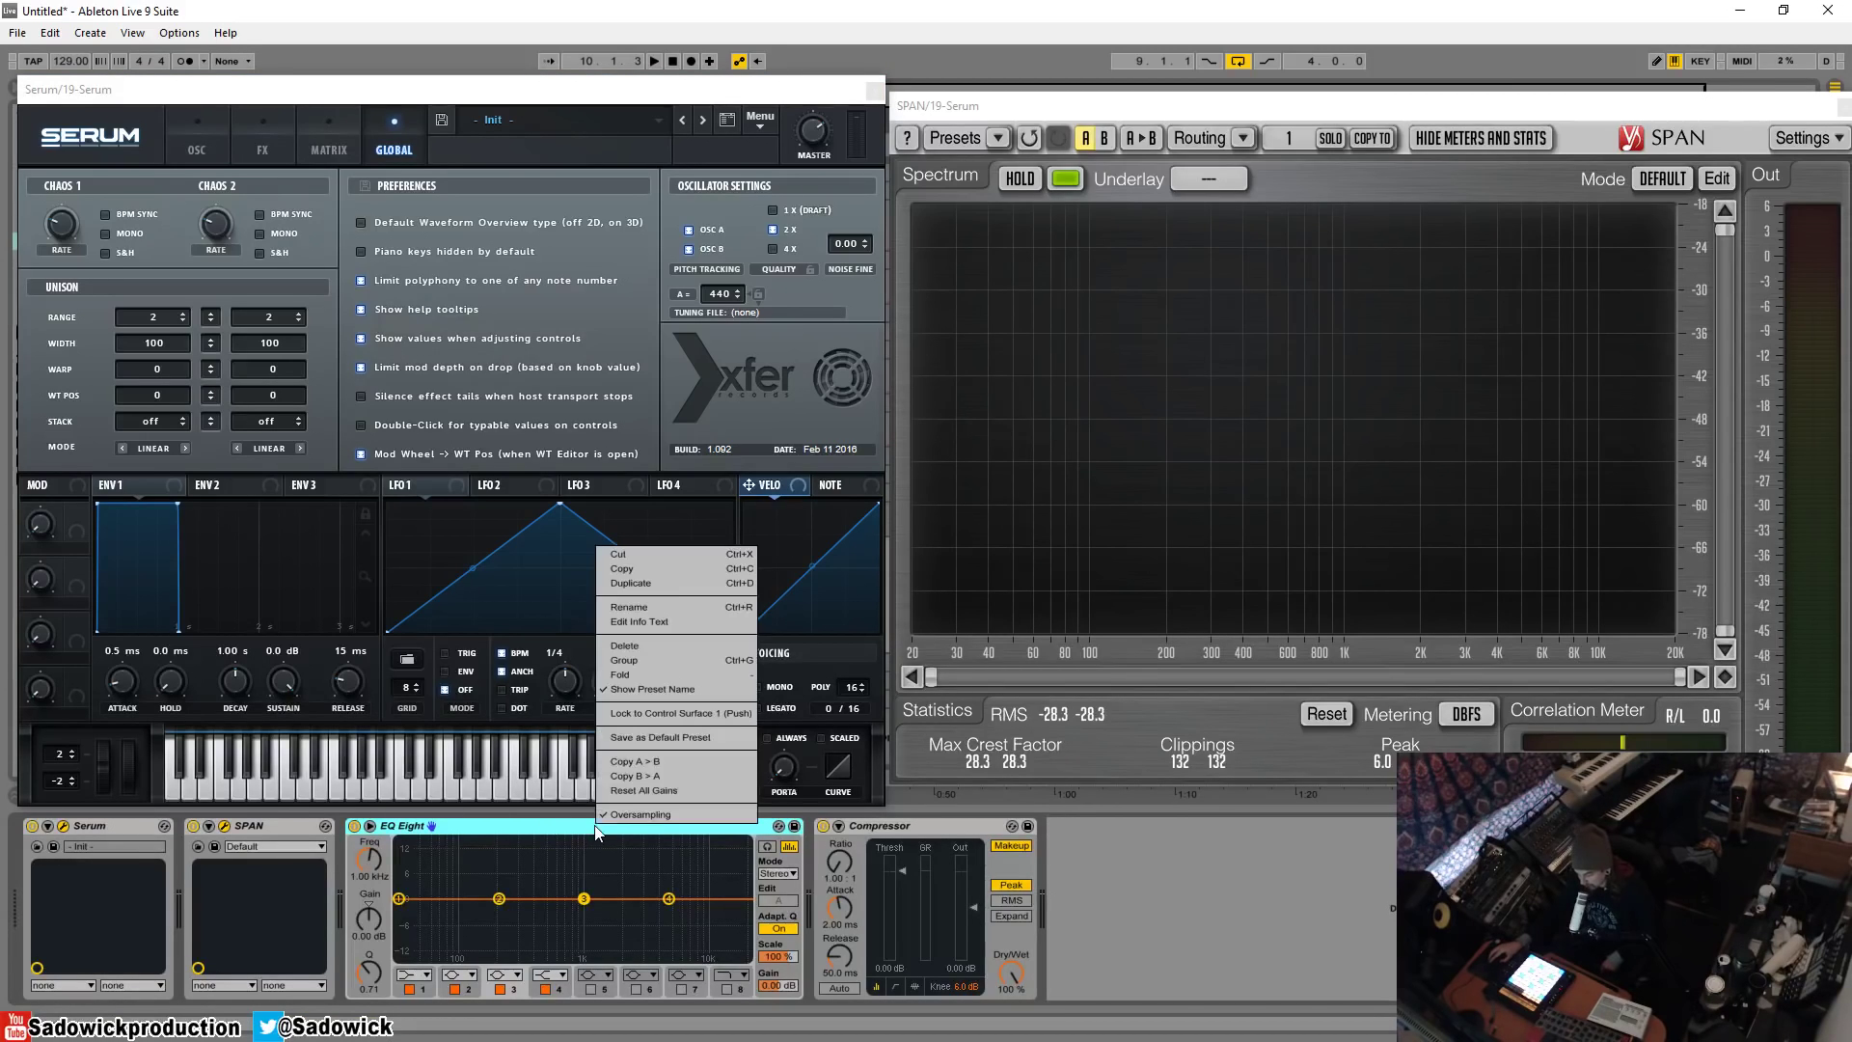